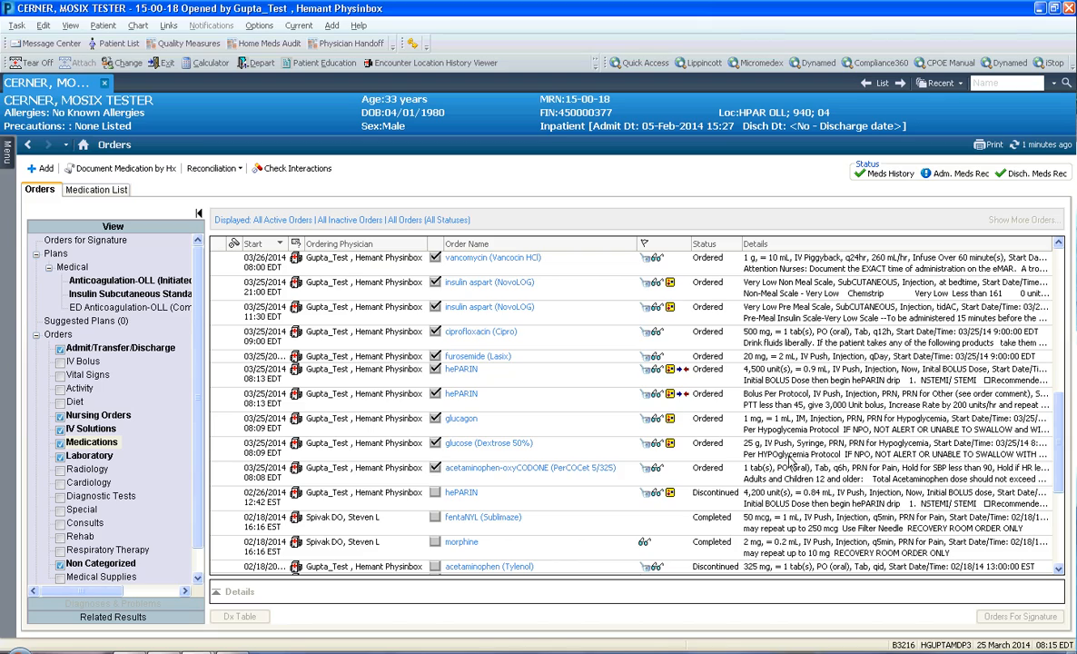
Review the patient's order list by category, covering IV Solutions, Medications and Laboratory orders.
{"action": "left_click_drag", "start_coordinate": [1057, 478], "coordinate": [1067, 556]}
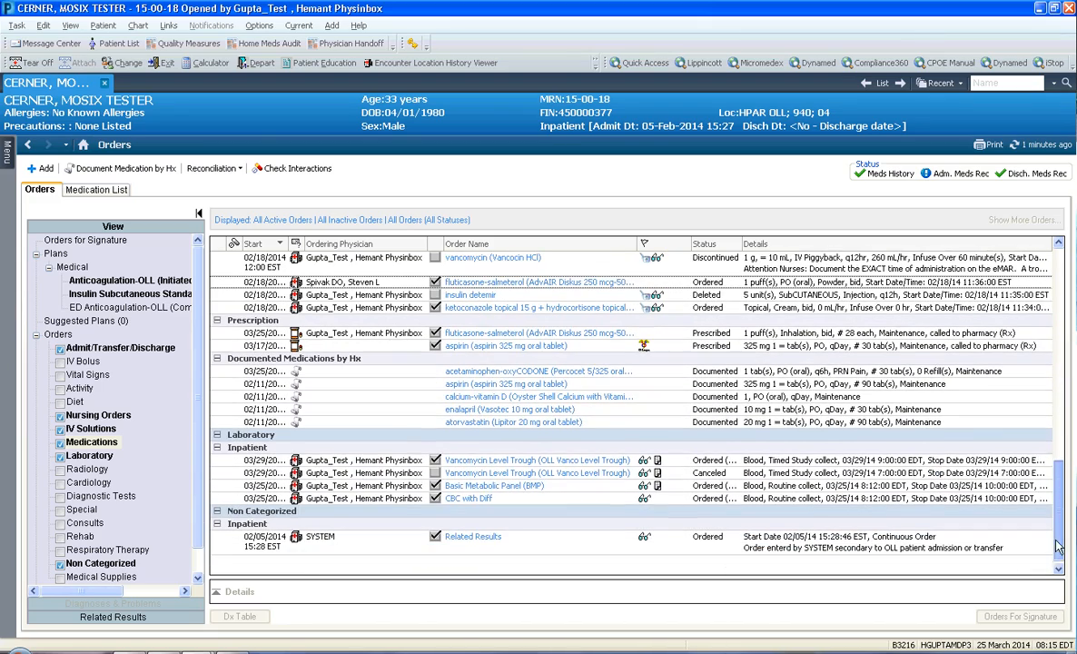
{"action": "left_click", "coordinate": [61, 336]}
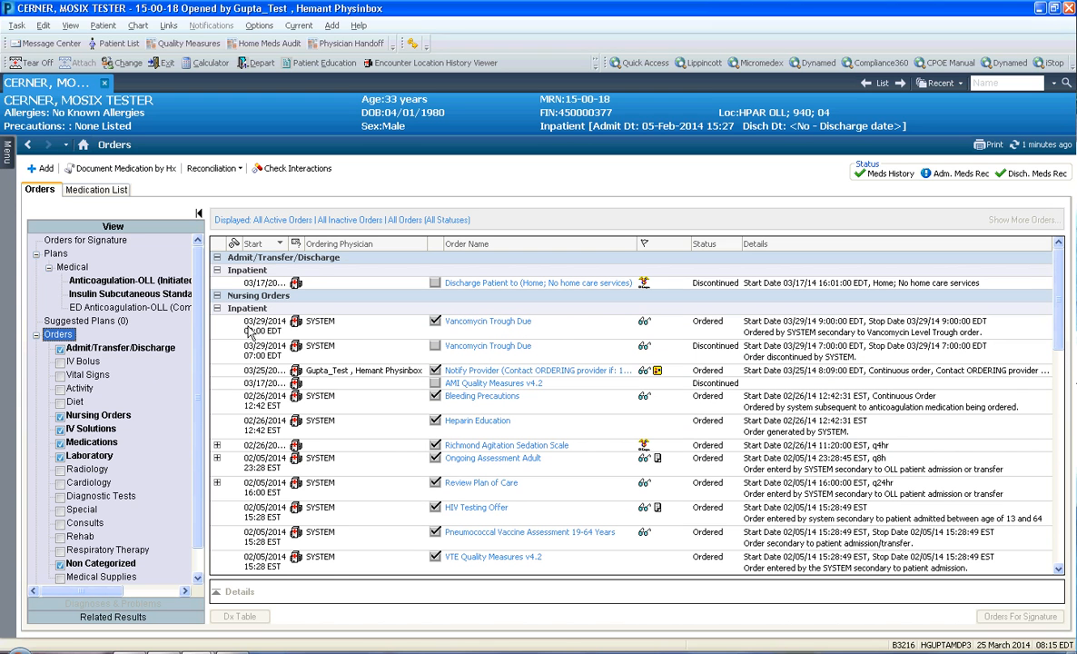
{"action": "left_click_drag", "start_coordinate": [1058, 282], "coordinate": [1056, 400]}
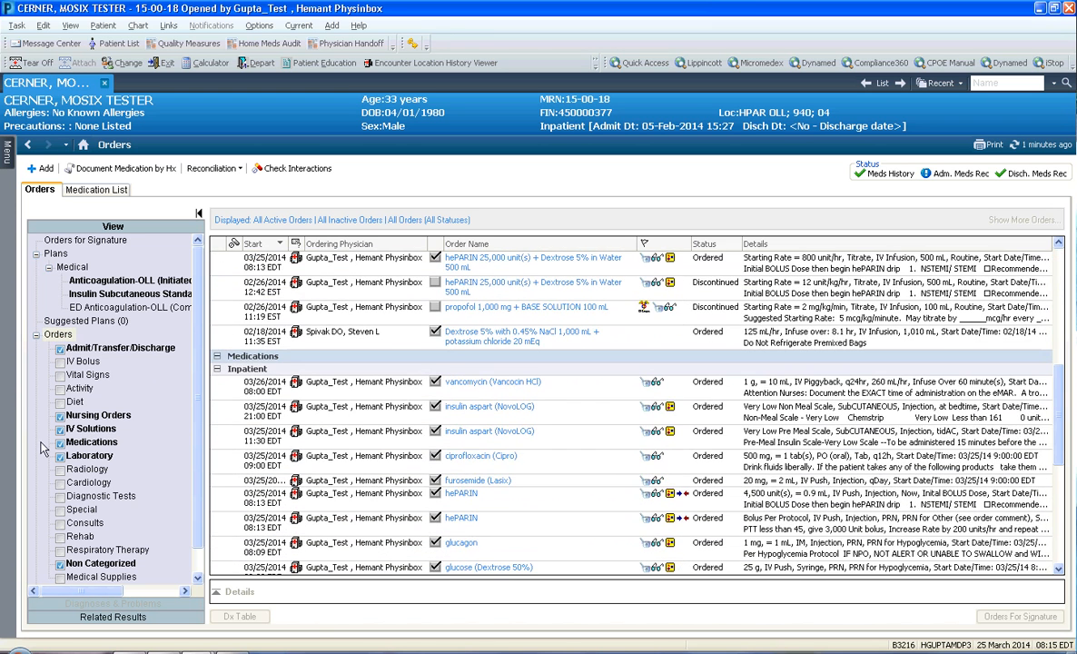
{"action": "left_click", "coordinate": [90, 455]}
{"action": "left_click", "coordinate": [90, 443]}
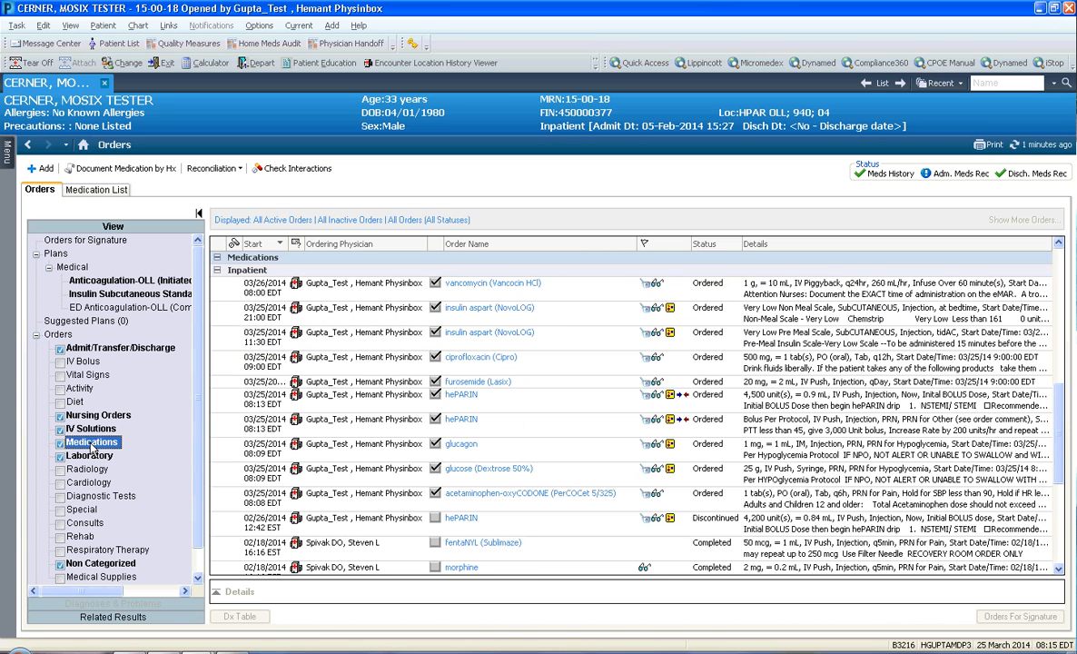
{"action": "left_click", "coordinate": [89, 429]}
{"action": "left_click", "coordinate": [90, 442]}
{"action": "left_click", "coordinate": [89, 455]}
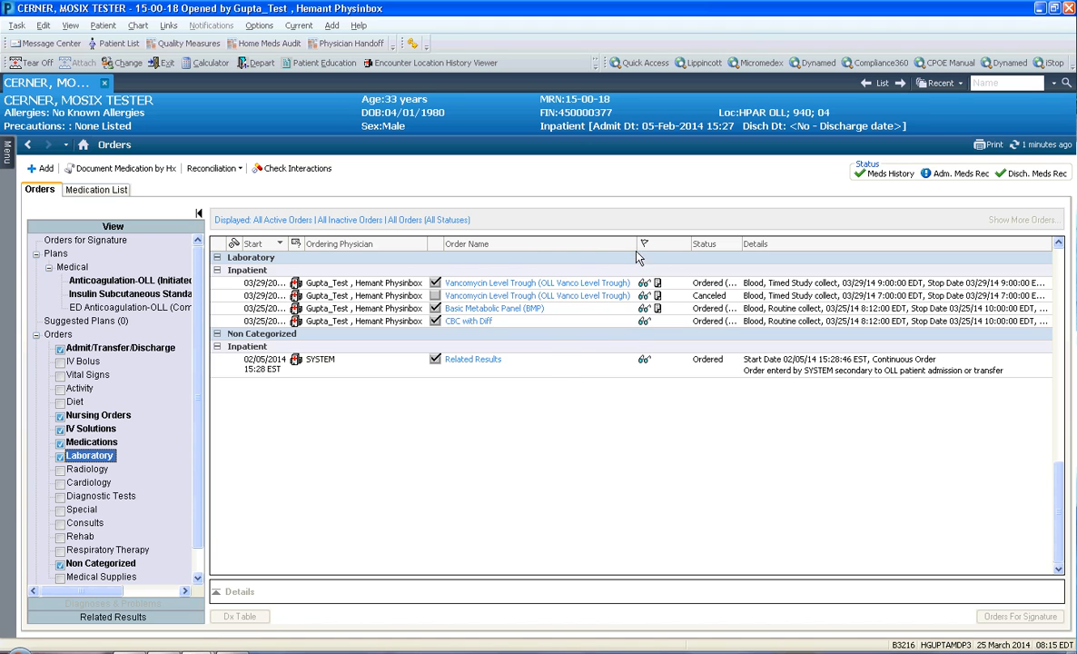
{"action": "left_click_drag", "start_coordinate": [637, 246], "coordinate": [635, 246]}
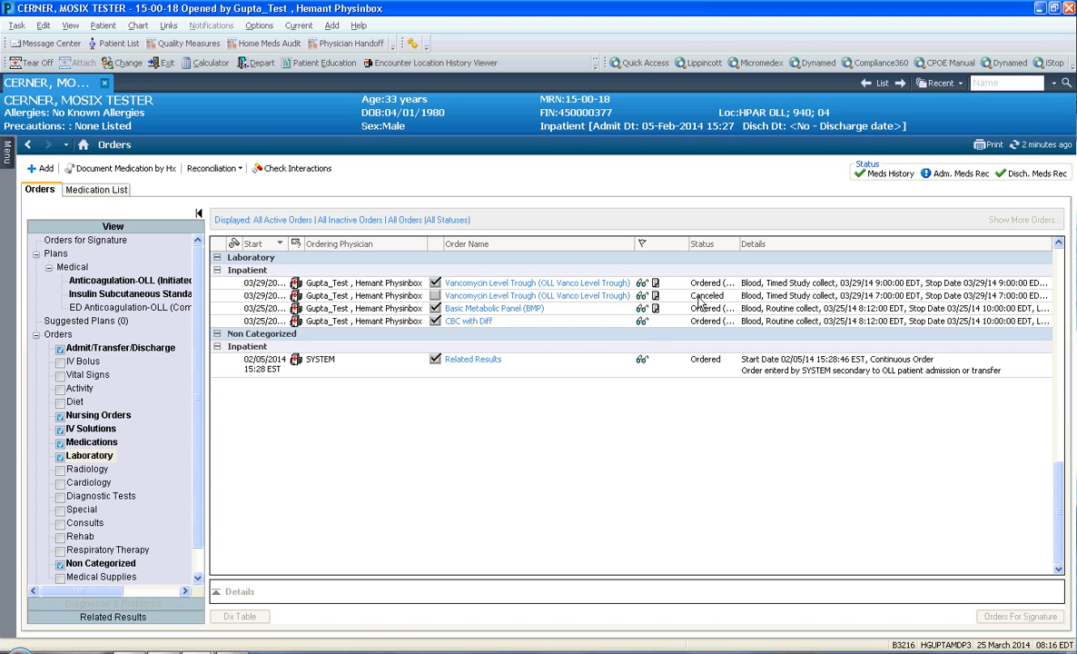
Mark the active CBC with Diff, Basic Metabolic Panel (BMP) and 03/29 09:00 Vancomycin Level Trough lab orders for cancellation.
{"action": "left_click", "coordinate": [436, 323]}
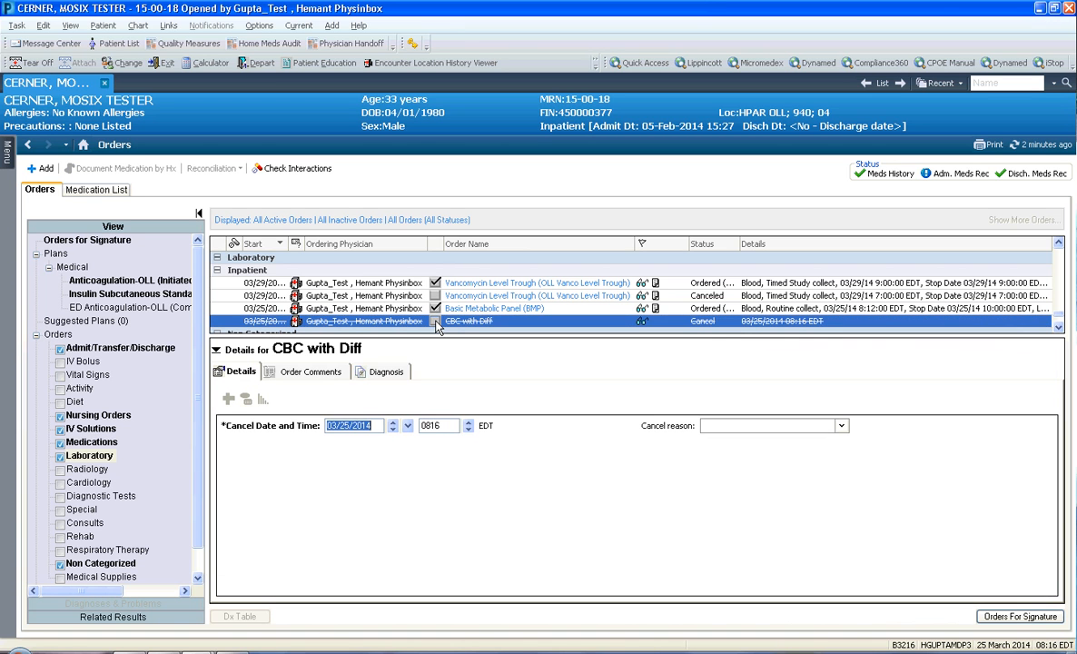
{"action": "left_click", "coordinate": [436, 309]}
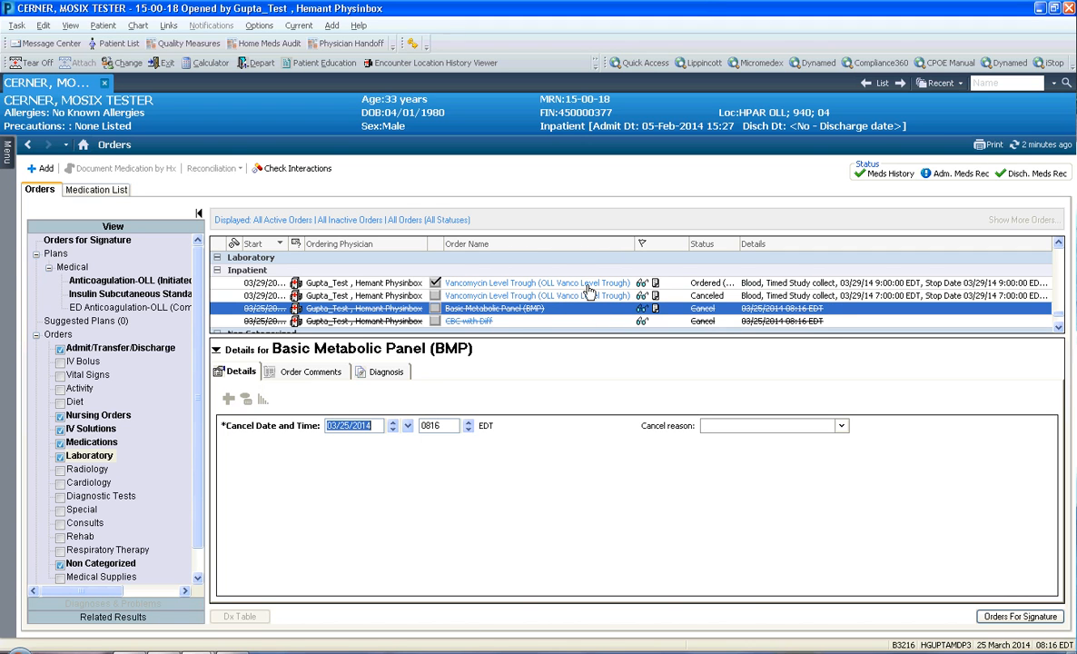
{"action": "mouse_move", "coordinate": [643, 285]}
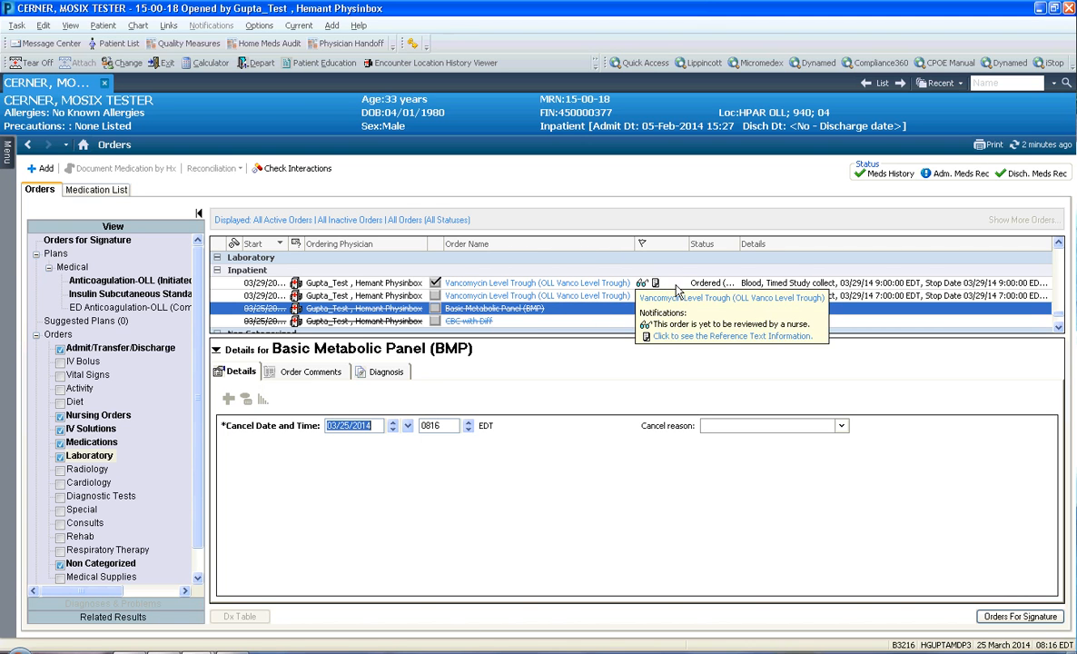
{"action": "right_click", "coordinate": [677, 291]}
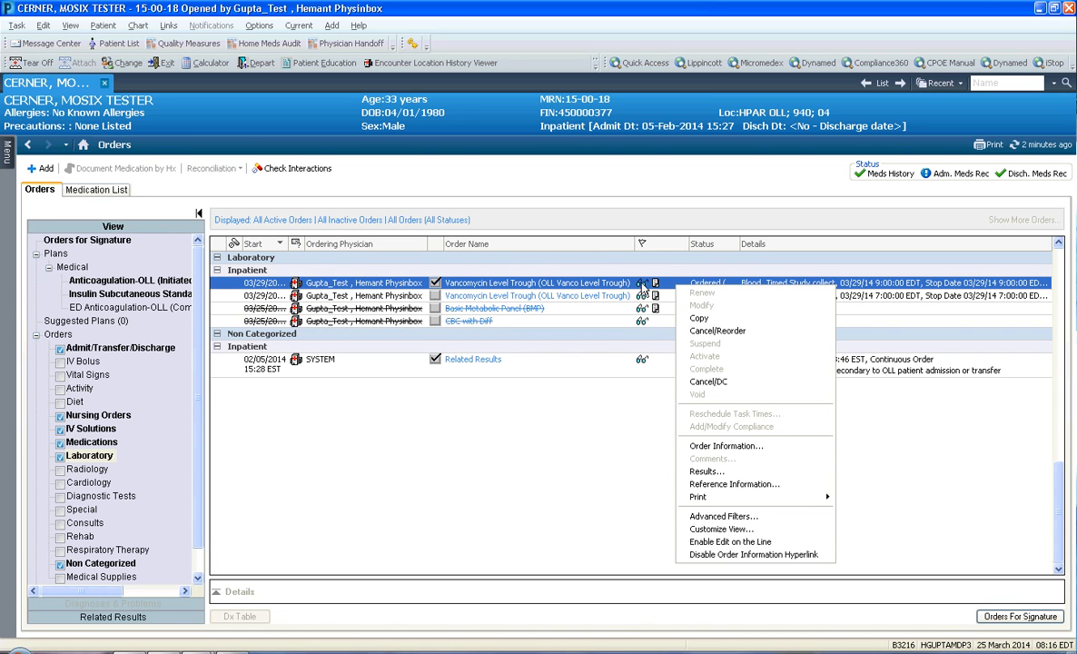
{"action": "left_click", "coordinate": [718, 383]}
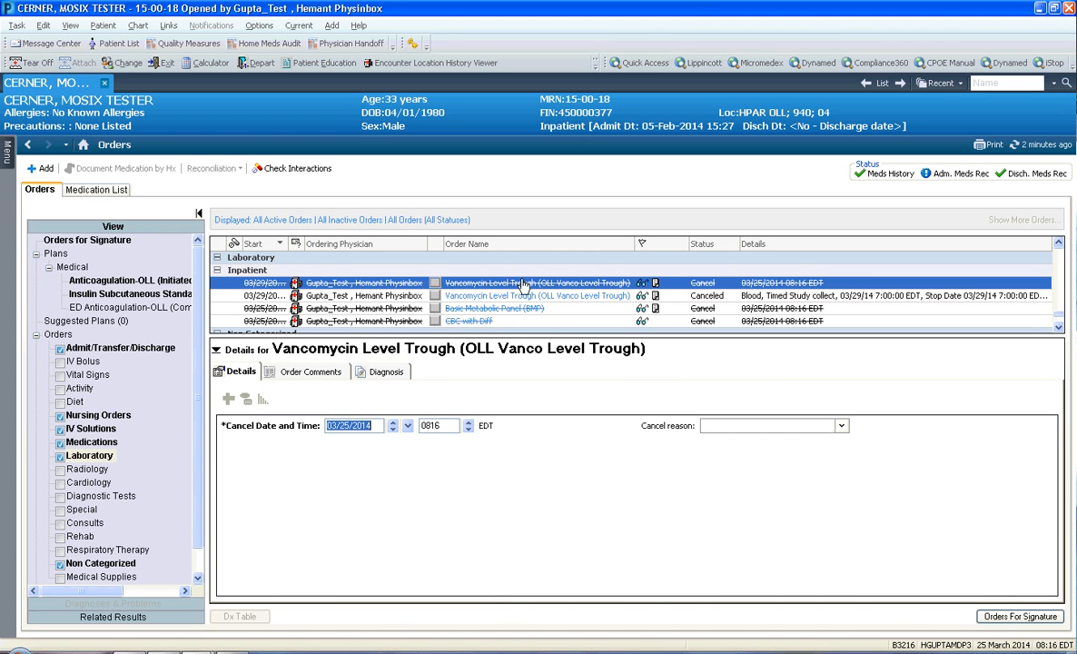
Sign the three laboratory order cancellations and refresh the order list.
{"action": "left_click", "coordinate": [1023, 620]}
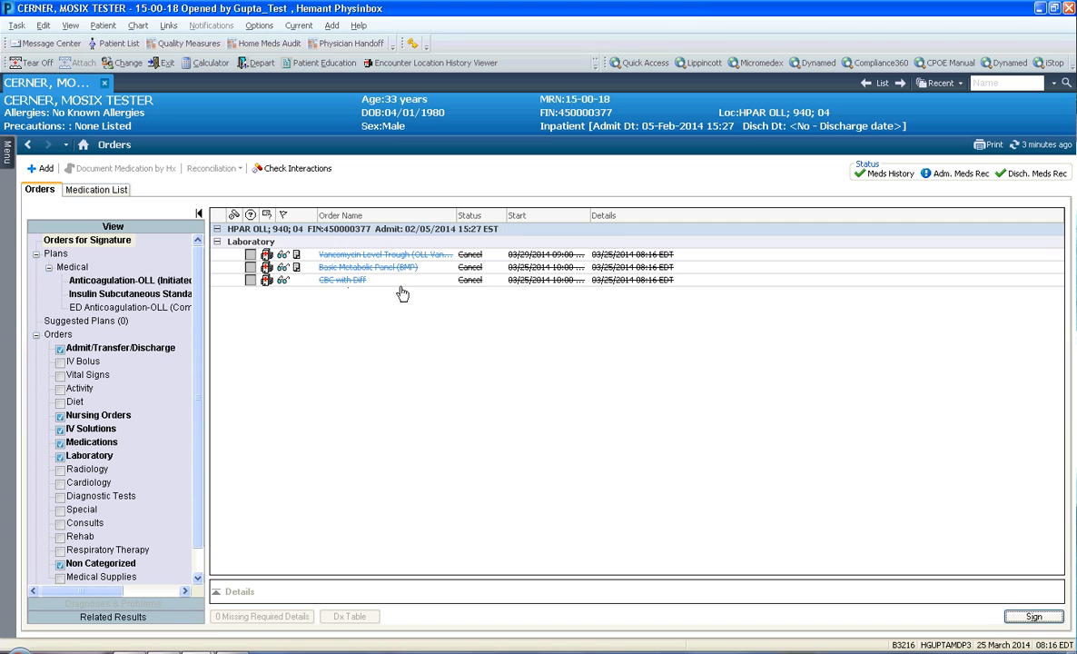
{"action": "left_click", "coordinate": [1031, 618]}
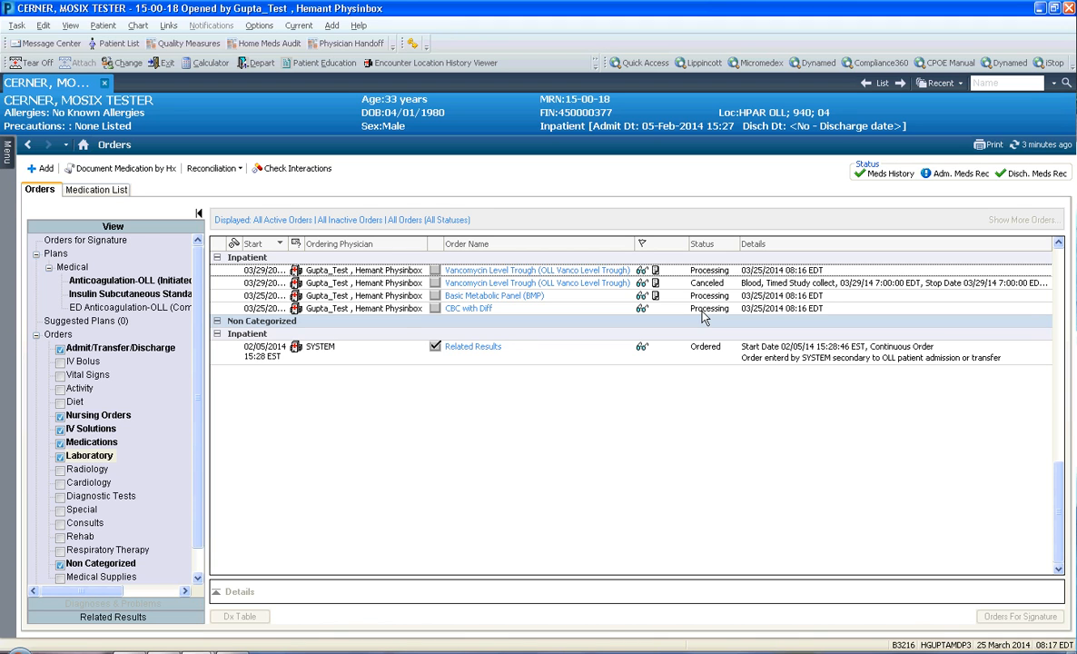
{"action": "left_click", "coordinate": [1043, 146]}
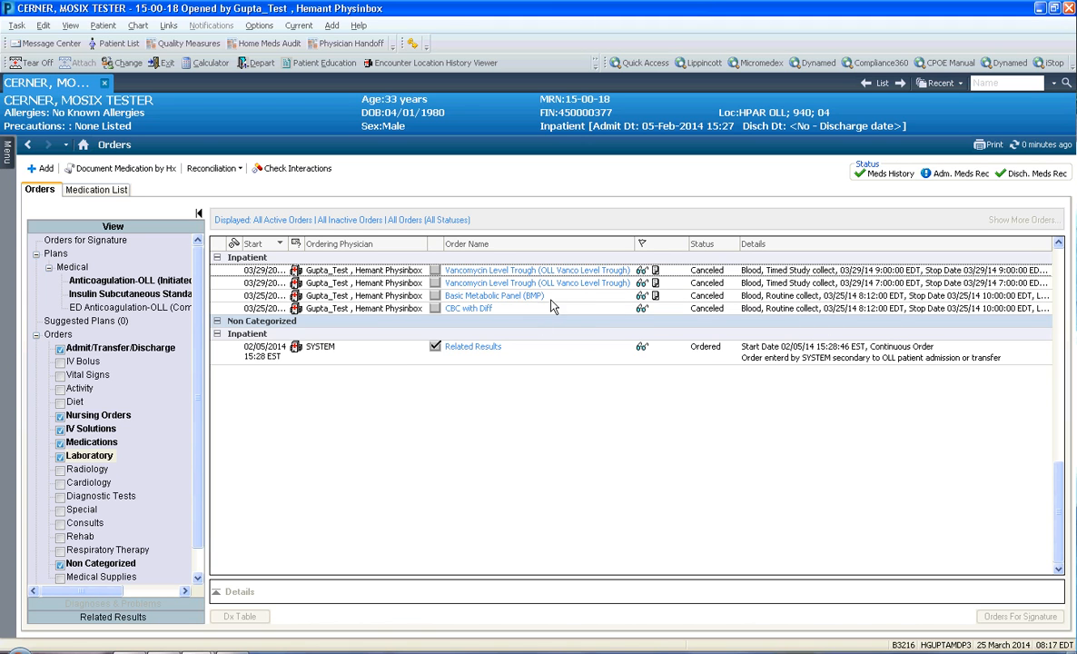
Cancel and reorder the furosemide (Lasix) 20 mg IV Push order in the inpatient medications.
{"action": "left_click_drag", "start_coordinate": [1063, 491], "coordinate": [1061, 468]}
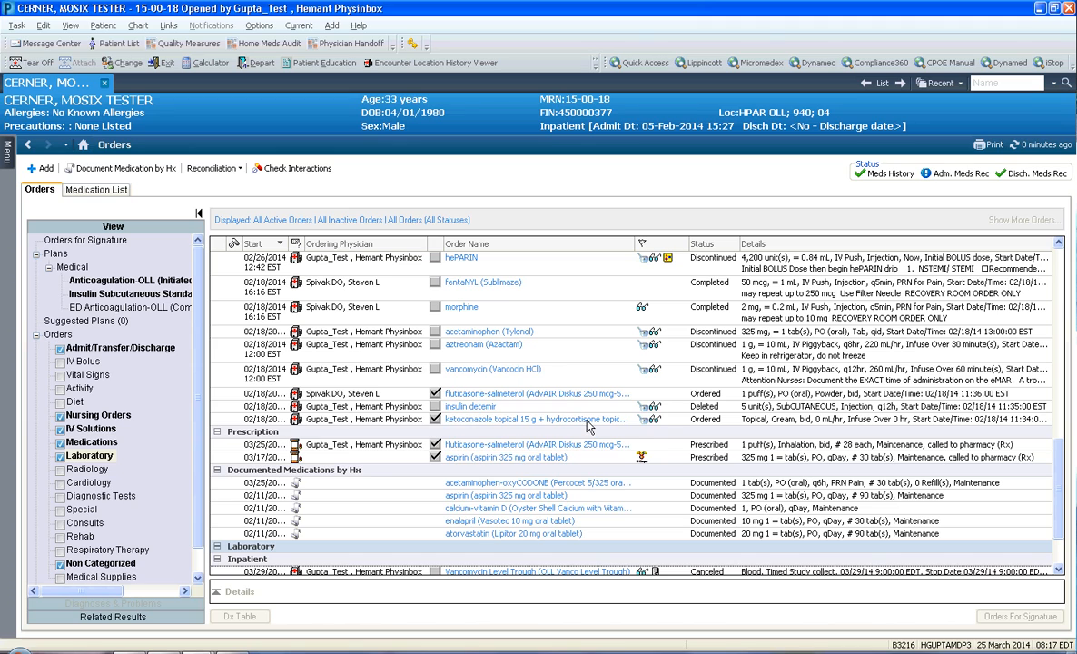
{"action": "scroll", "coordinate": [1065, 447], "scroll_direction": "up", "scroll_amount": 1}
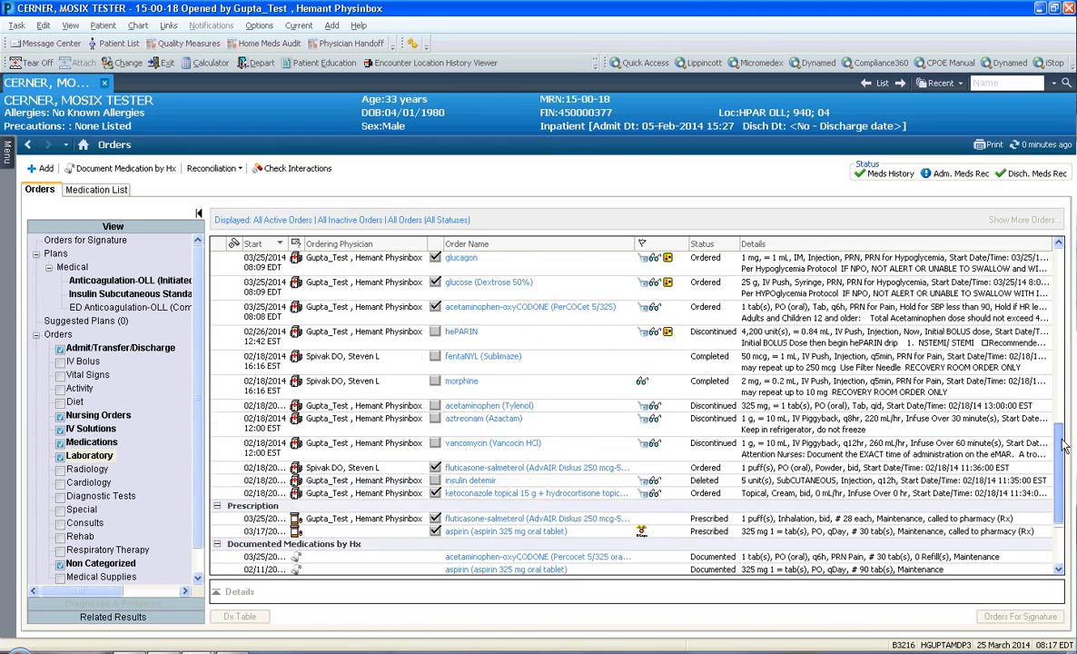
{"action": "scroll", "coordinate": [1065, 447], "scroll_direction": "up", "scroll_amount": 3}
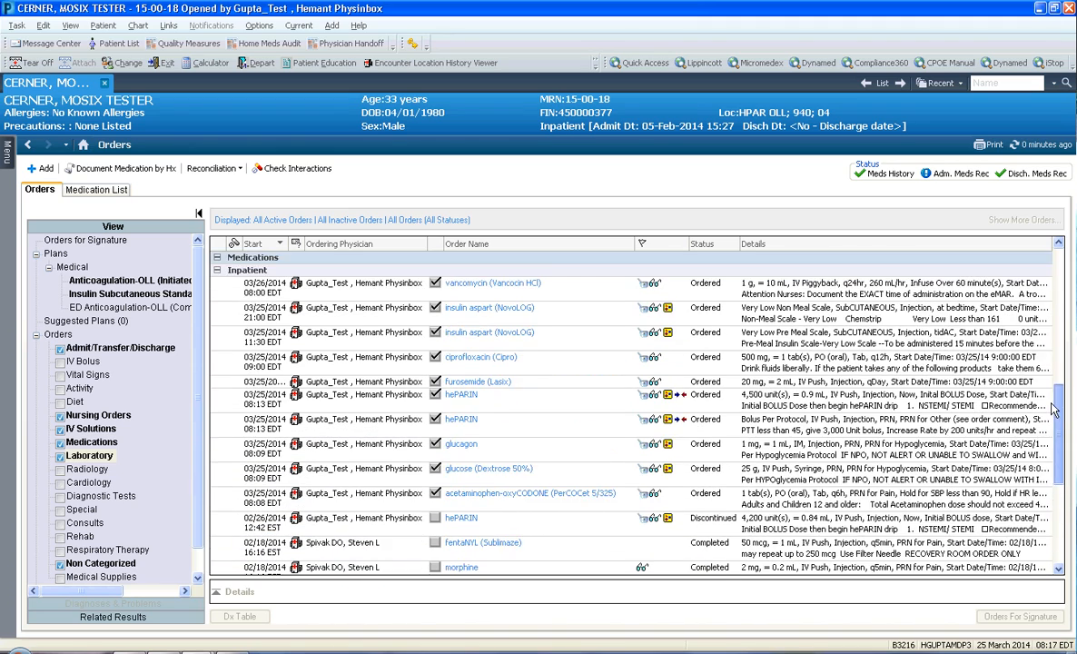
{"action": "scroll", "coordinate": [1053, 407], "scroll_direction": "up", "scroll_amount": 1}
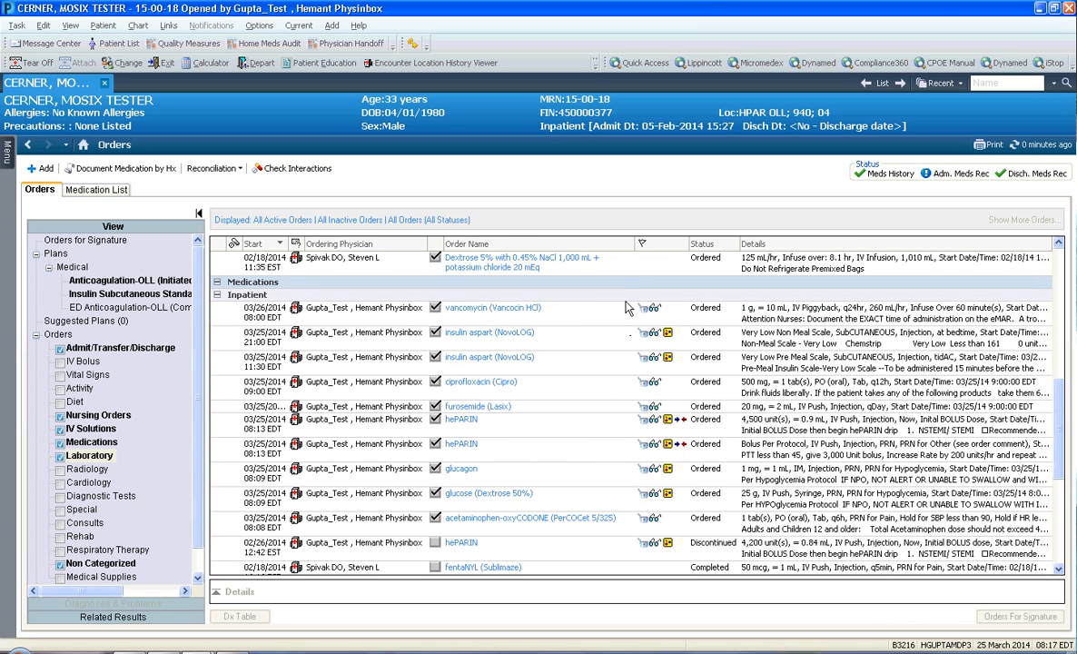
{"action": "left_click_drag", "start_coordinate": [634, 244], "coordinate": [618, 245]}
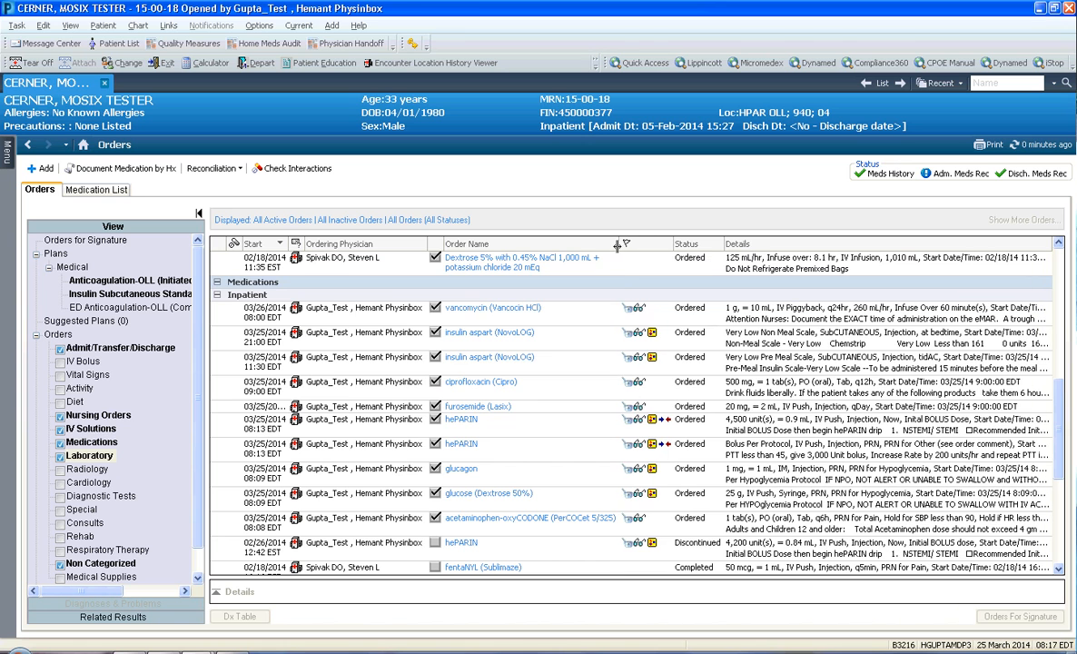
{"action": "left_click", "coordinate": [524, 411]}
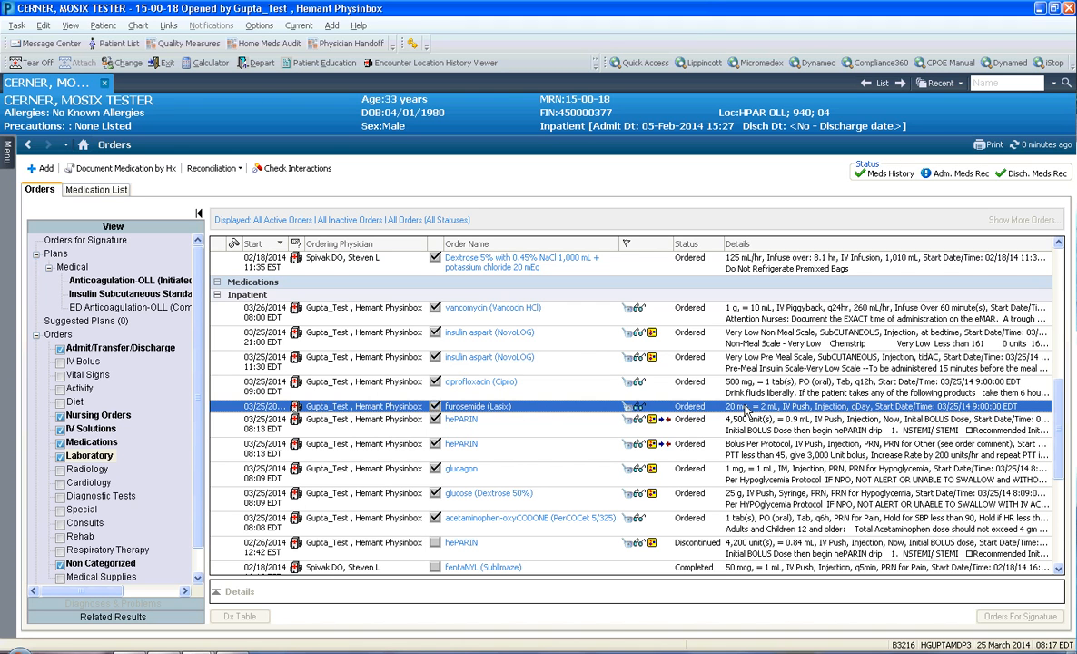
{"action": "right_click", "coordinate": [537, 415]}
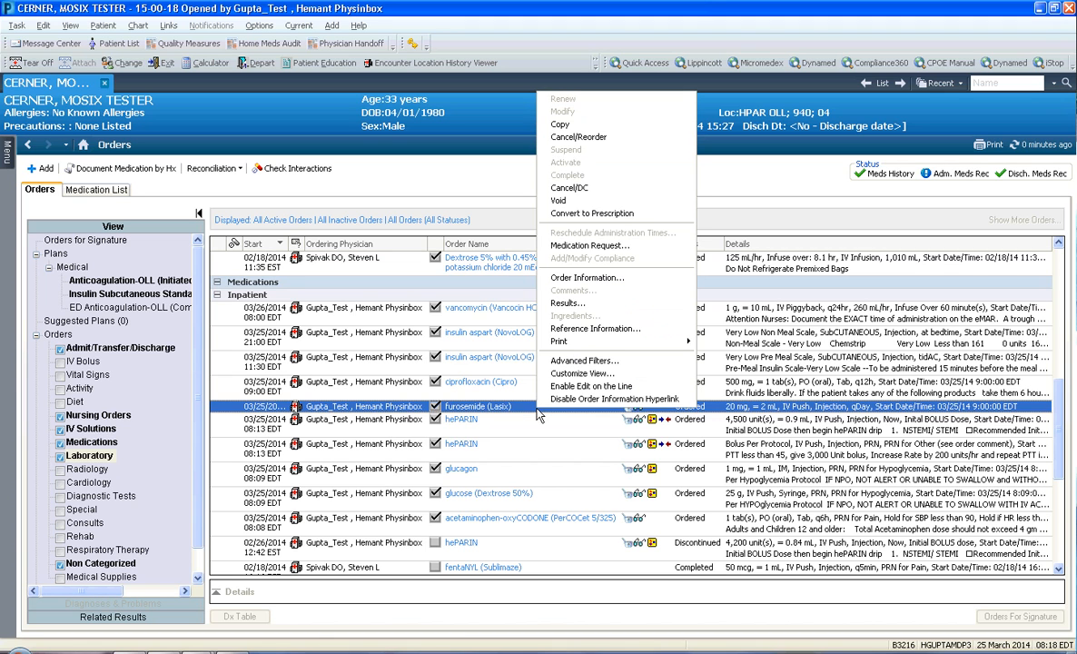
{"action": "left_click", "coordinate": [589, 146]}
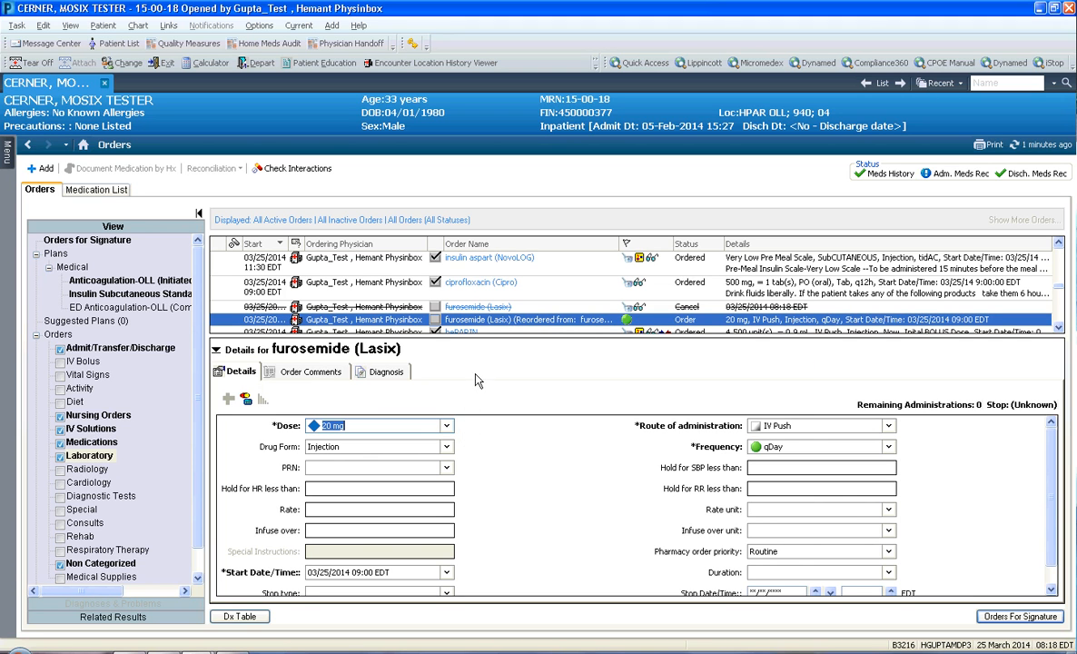
Set the frequency of the reordered furosemide (Lasix) to bid.
{"action": "left_click_drag", "start_coordinate": [482, 336], "coordinate": [482, 327]}
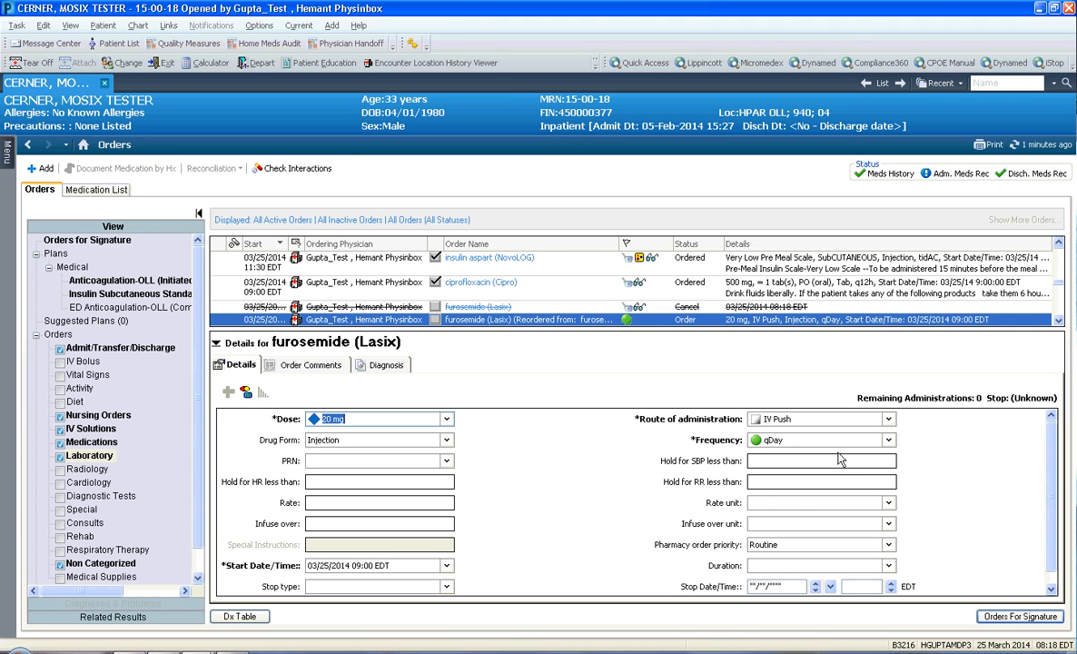
{"action": "left_click", "coordinate": [889, 441]}
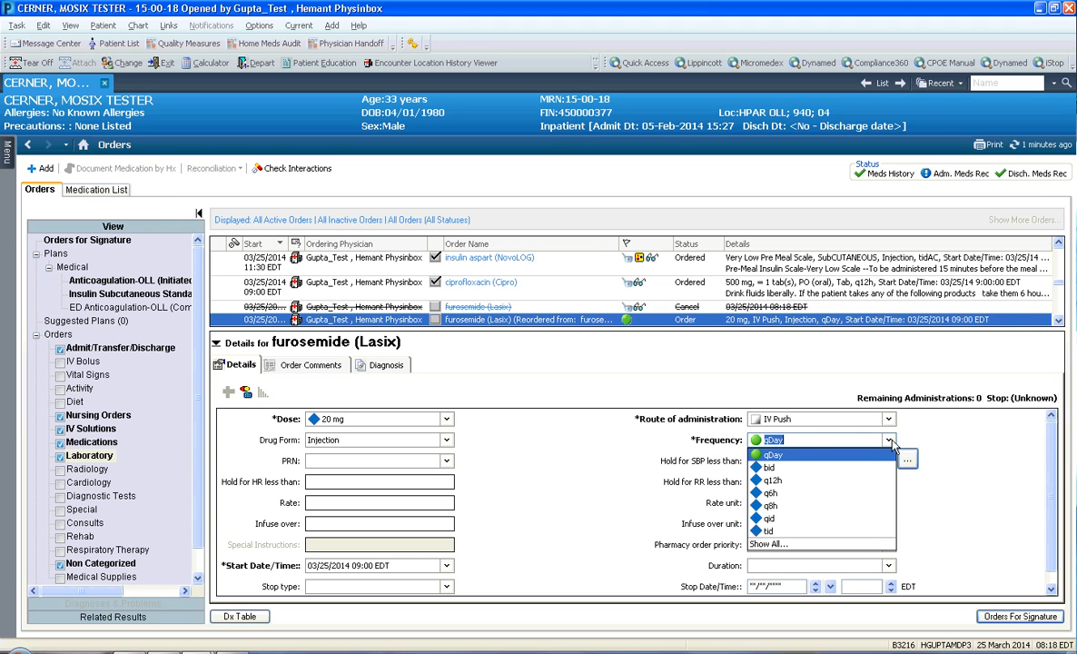
{"action": "left_click", "coordinate": [769, 468]}
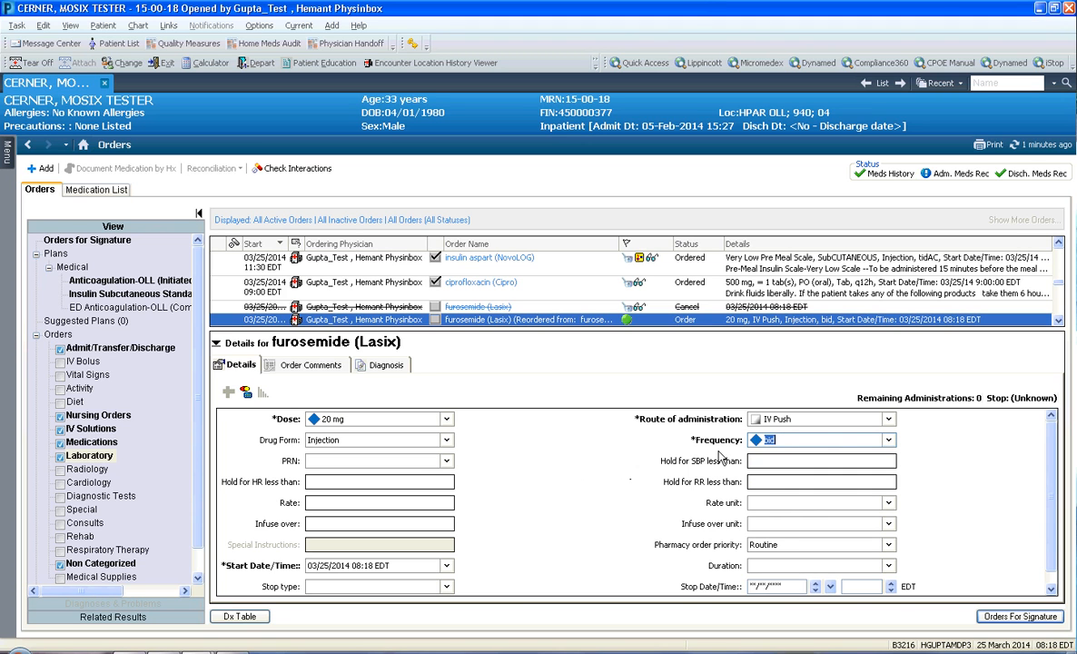
Set the reordered furosemide's first administration to start on 03/25/2014 at 17:00.
{"action": "scroll", "coordinate": [976, 459], "scroll_direction": "down", "scroll_amount": 1}
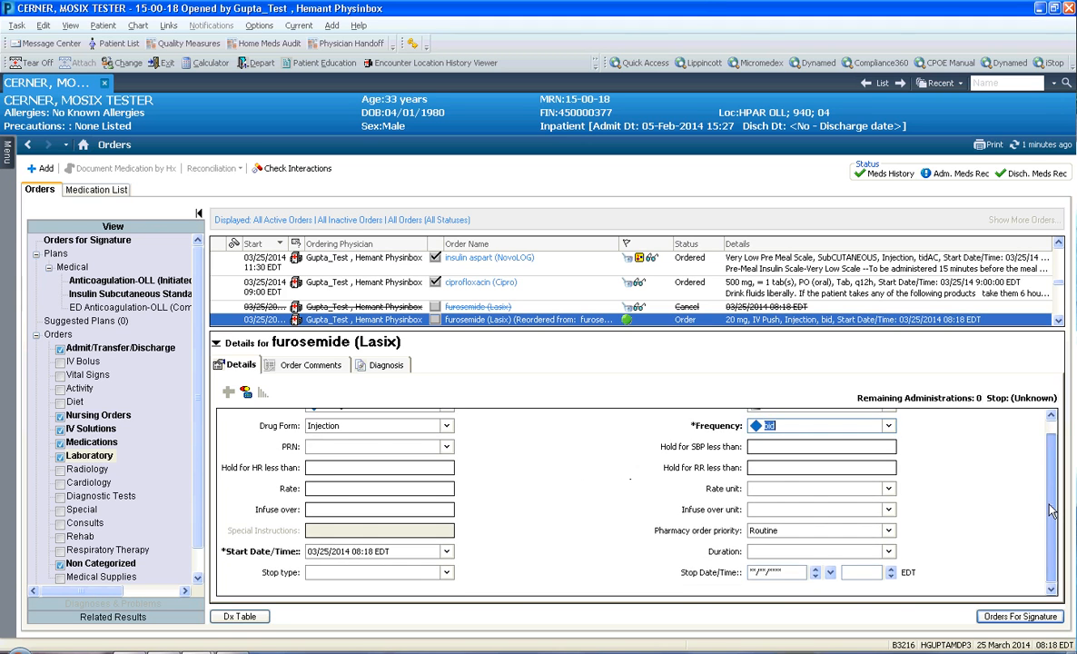
{"action": "left_click", "coordinate": [447, 554]}
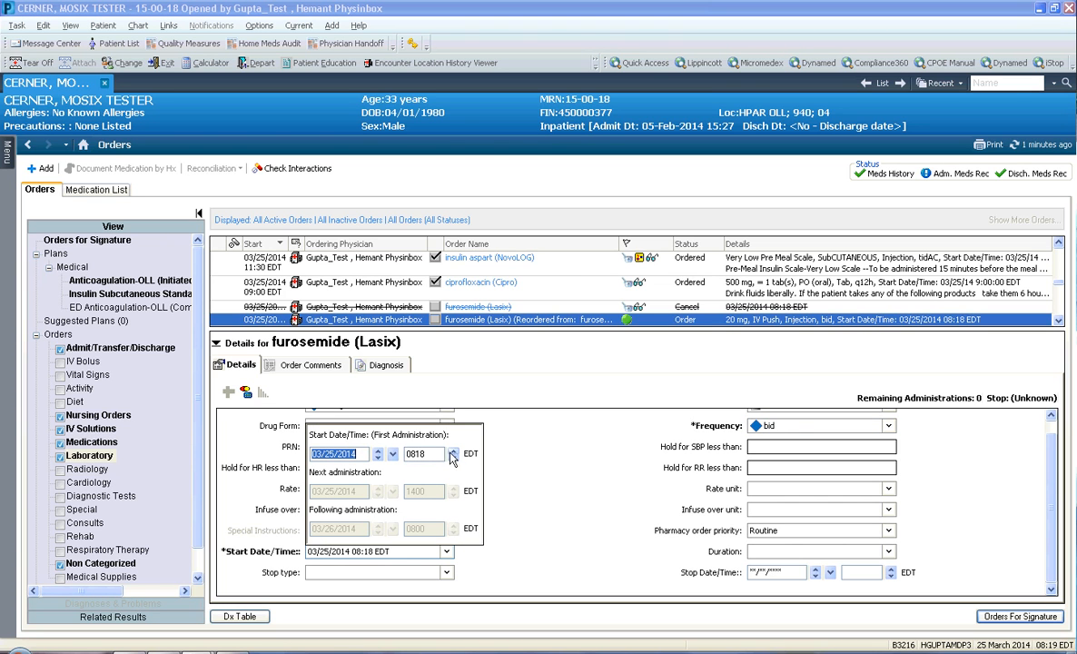
{"action": "left_click", "coordinate": [414, 454]}
{"action": "left_click", "coordinate": [377, 451]}
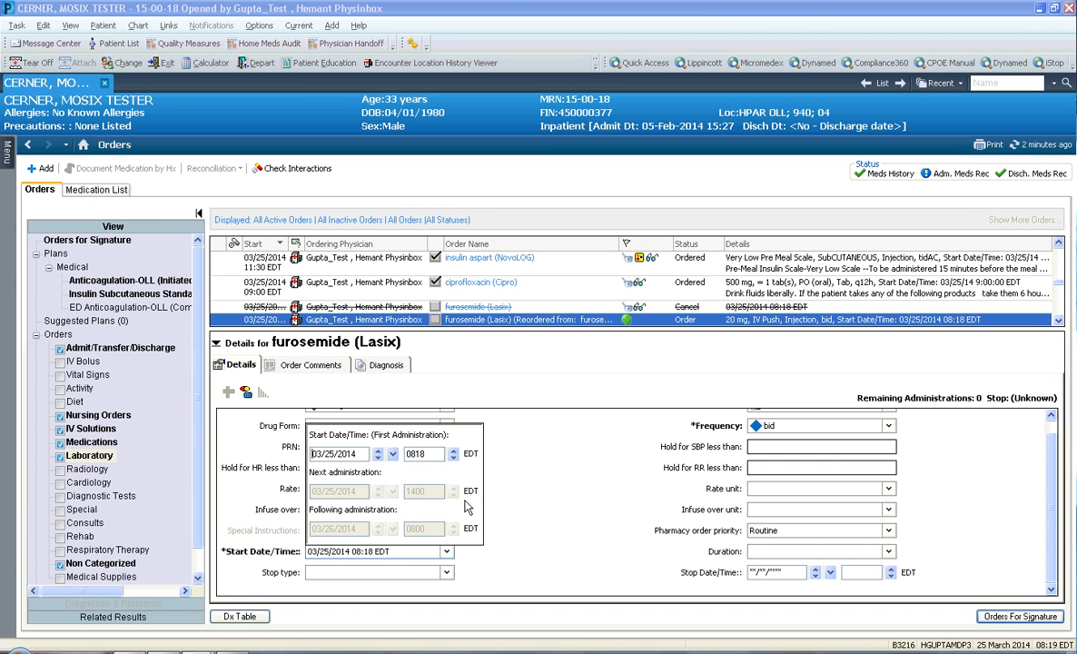
{"action": "left_click", "coordinate": [405, 453]}
{"action": "double_click", "coordinate": [405, 454]}
{"action": "type", "text": "0"}
{"action": "left_click", "coordinate": [513, 454]}
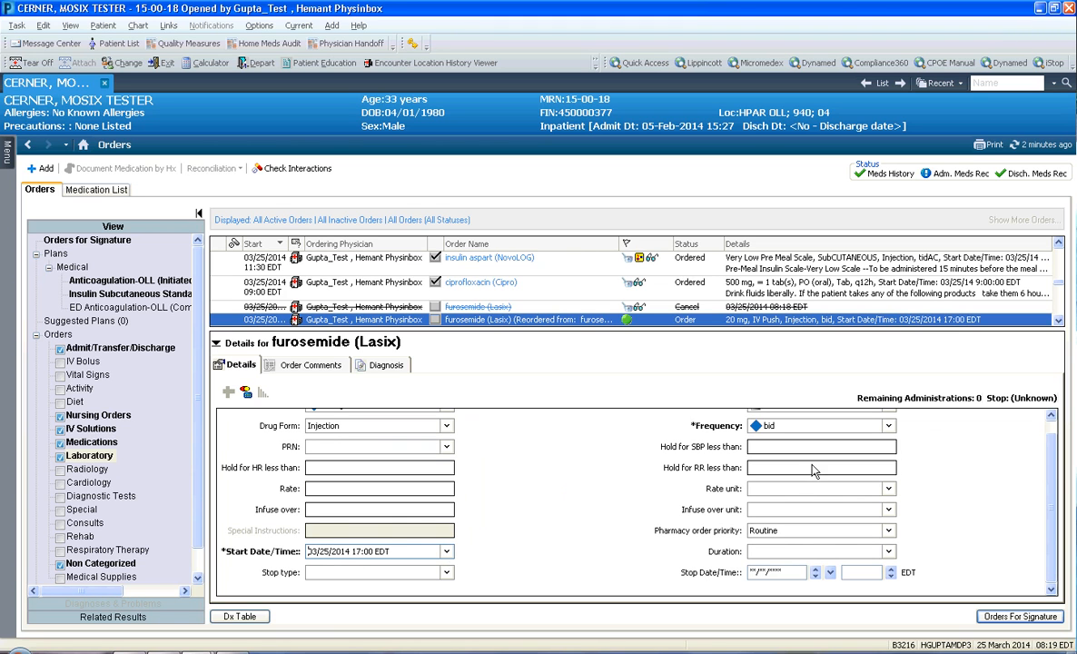
Sign the furosemide cancel and reorder, and refresh the order list.
{"action": "scroll", "coordinate": [1050, 464], "scroll_direction": "up", "scroll_amount": 1}
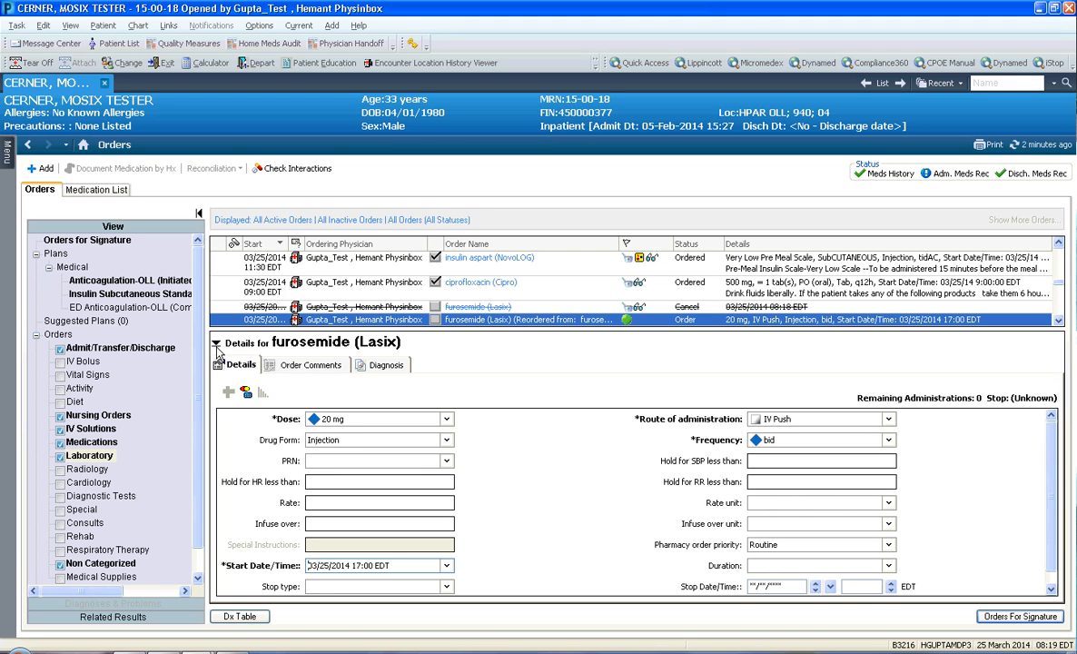
{"action": "left_click", "coordinate": [988, 616]}
{"action": "left_click", "coordinate": [1033, 616]}
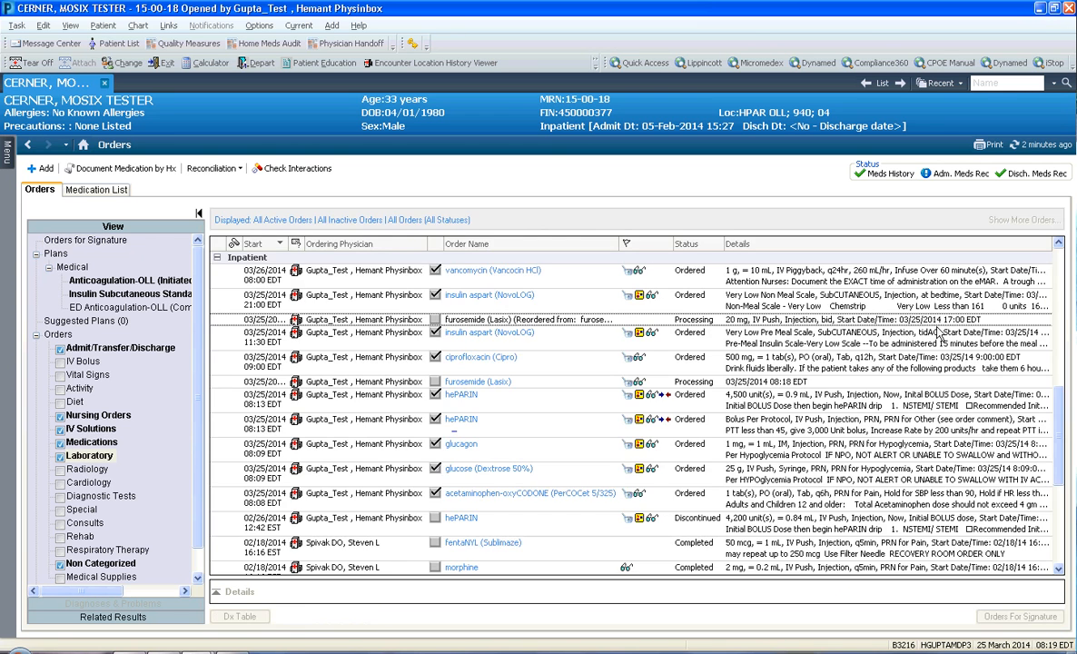
{"action": "left_click", "coordinate": [1035, 144]}
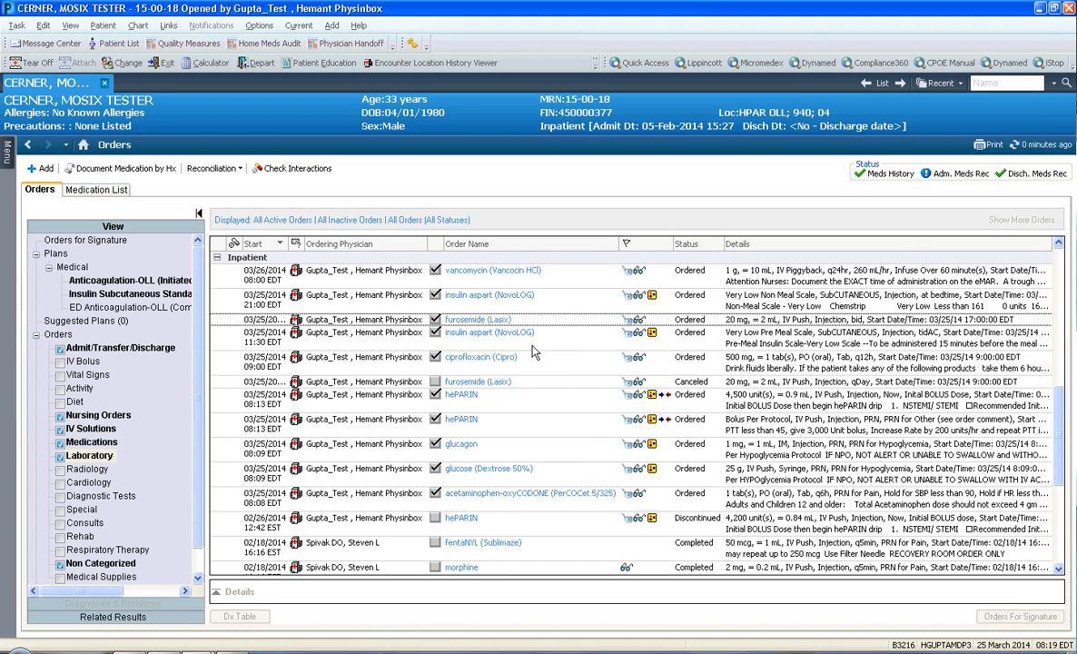
Compare the old qDay furosemide (Lasix) order with its bid replacement in the inpatient medications.
{"action": "left_click", "coordinate": [508, 381]}
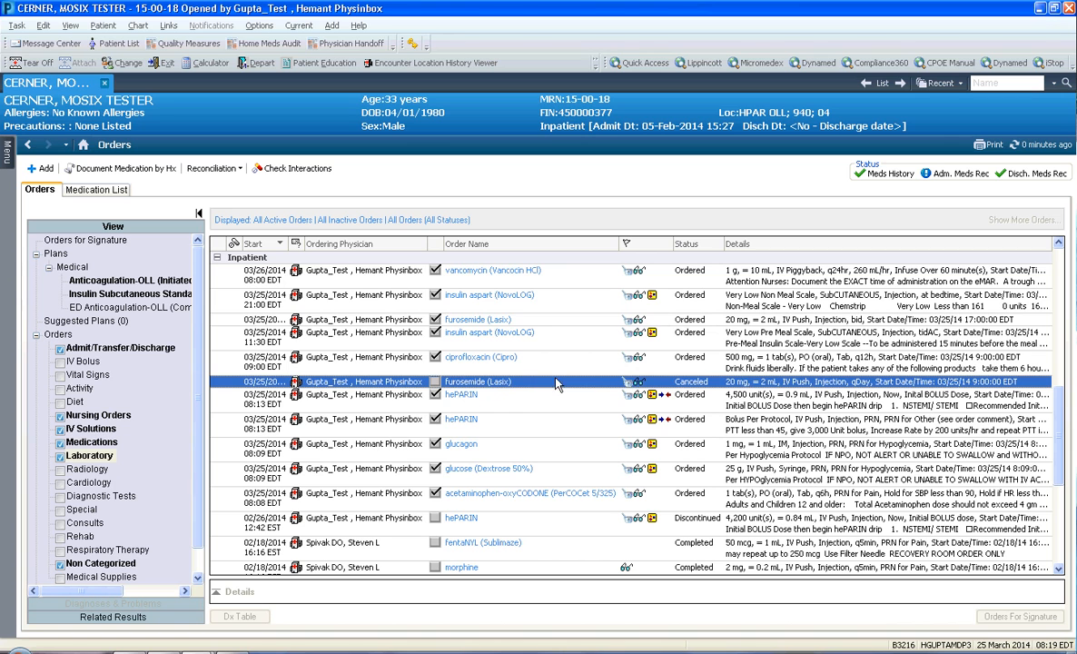
{"action": "left_click", "coordinate": [563, 322]}
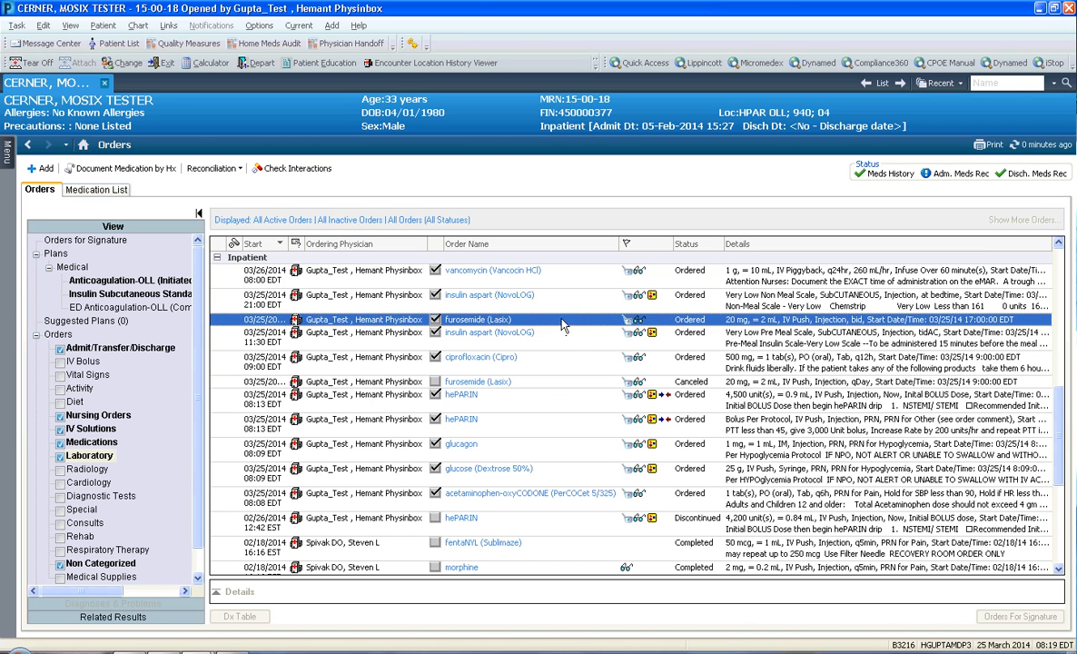
{"action": "scroll", "coordinate": [981, 408], "scroll_direction": "up", "scroll_amount": 1}
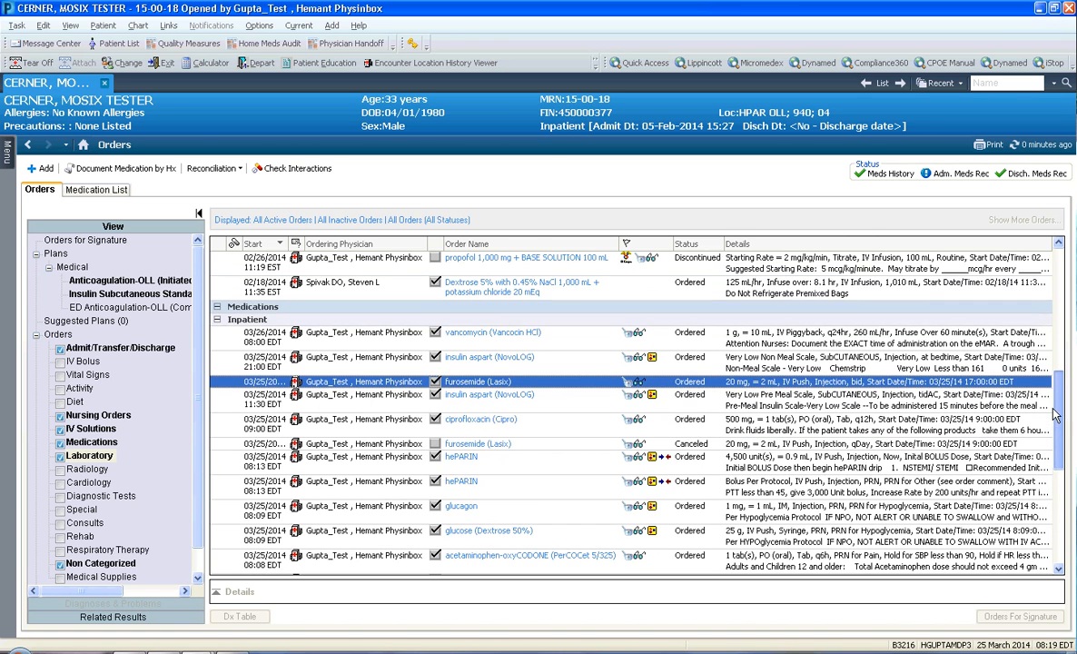
Void the inpatient ciprofloxacin (Cipro) order with the reason Wrong Patient.
{"action": "left_click", "coordinate": [558, 429]}
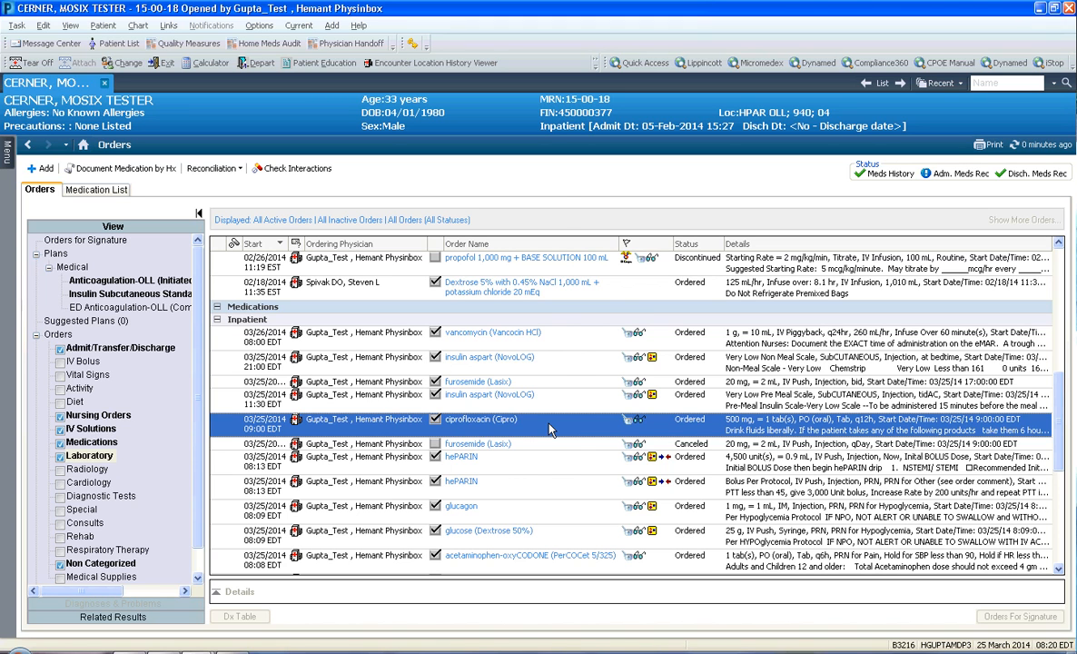
{"action": "right_click", "coordinate": [549, 429]}
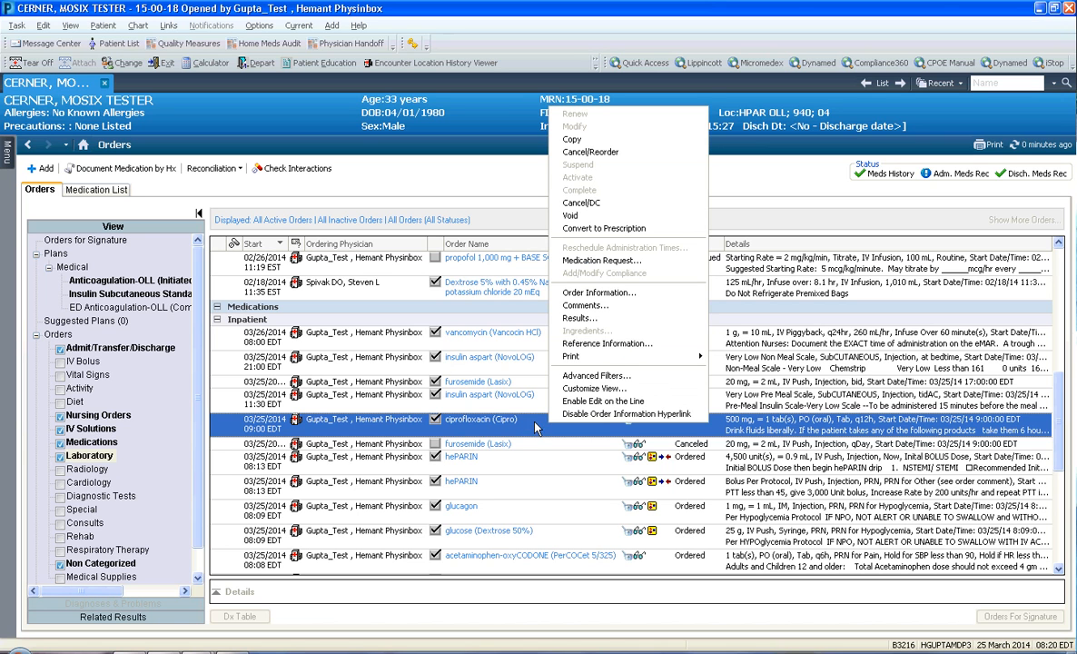
{"action": "left_click", "coordinate": [569, 216]}
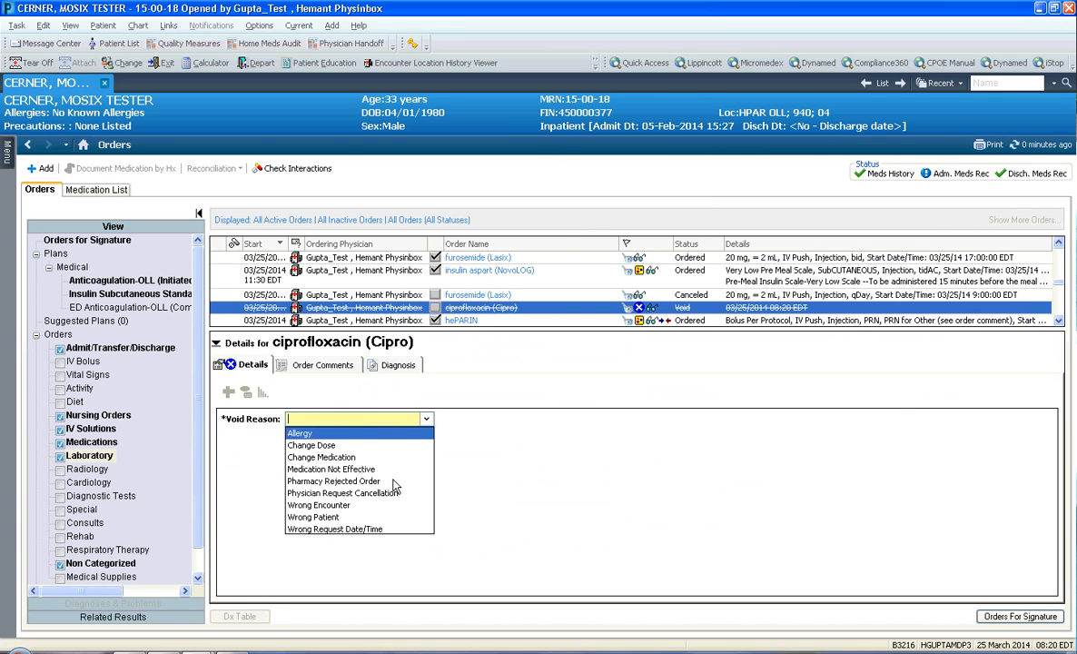
{"action": "left_click", "coordinate": [314, 516]}
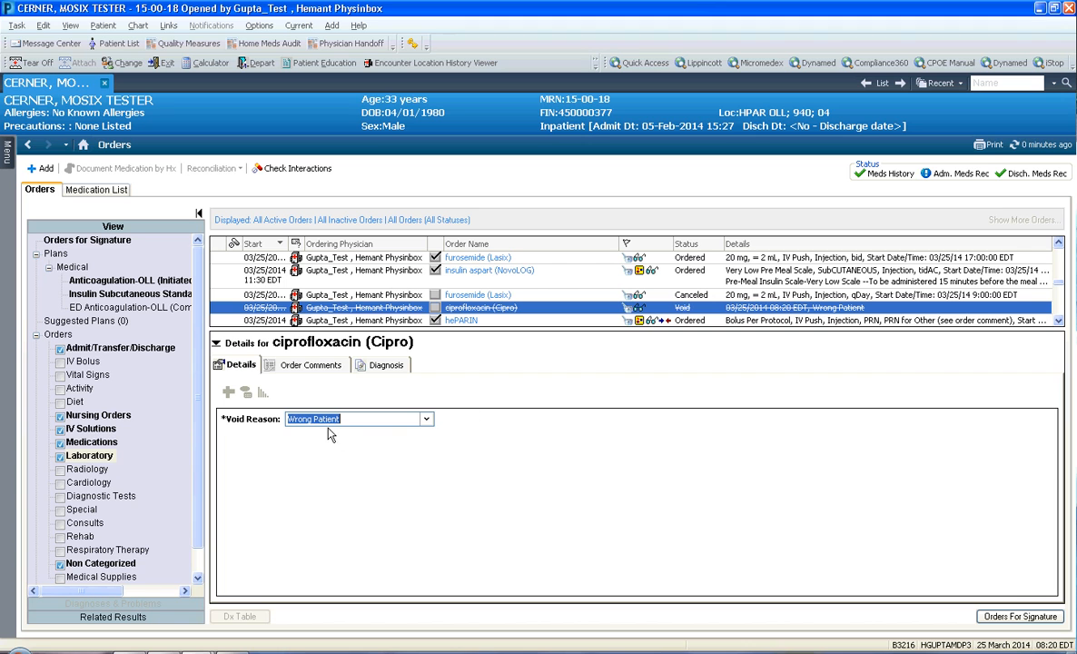
Sign the ciprofloxacin void, refresh the orders and select the ciprofloxacin entry in the inpatient medications.
{"action": "left_click", "coordinate": [1017, 618]}
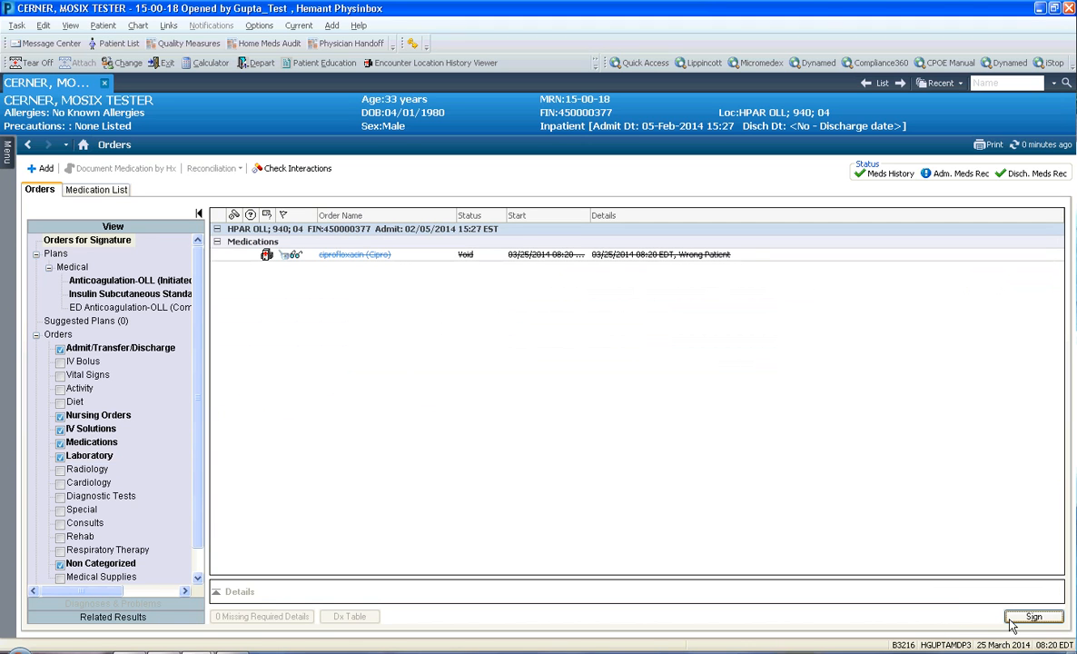
{"action": "left_click", "coordinate": [1019, 622]}
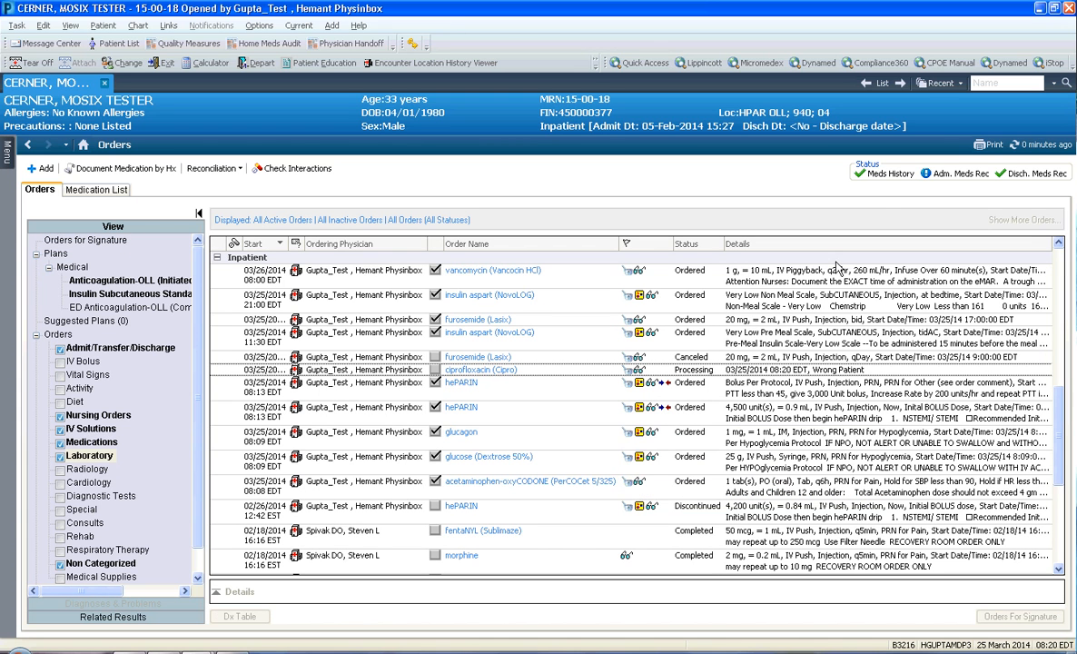
{"action": "left_click", "coordinate": [1027, 147]}
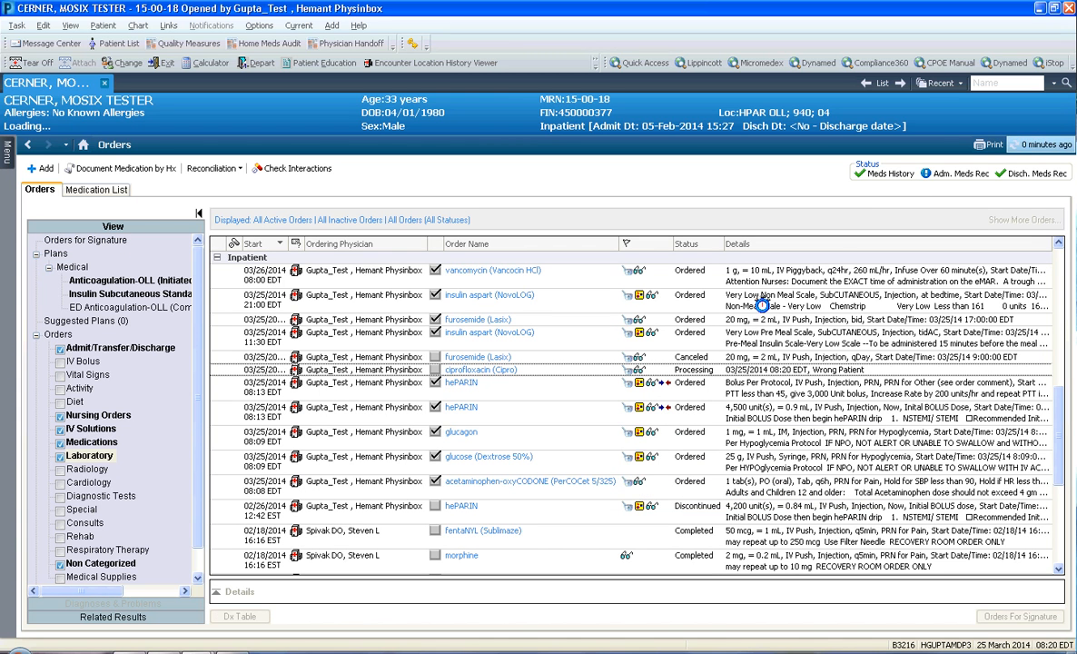
{"action": "left_click", "coordinate": [625, 363]}
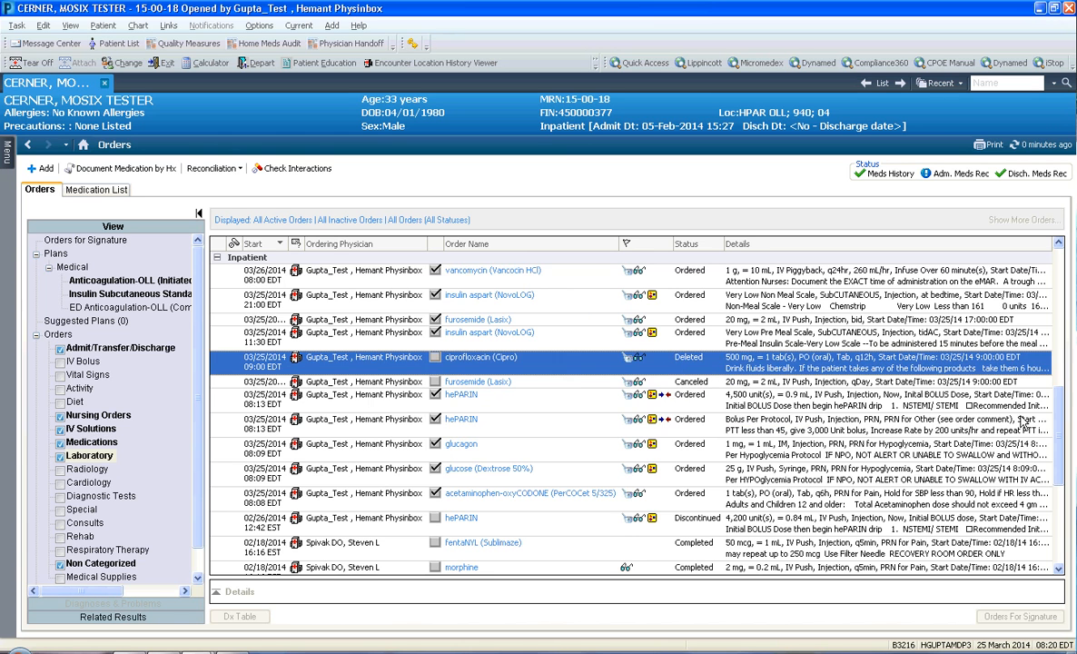
Widen the plan navigator and open the initiated Insulin Subcutaneous Standard Orders-OLL plan.
{"action": "scroll", "coordinate": [1056, 425], "scroll_direction": "up", "scroll_amount": 1}
{"action": "scroll", "coordinate": [1057, 424], "scroll_direction": "up", "scroll_amount": 4}
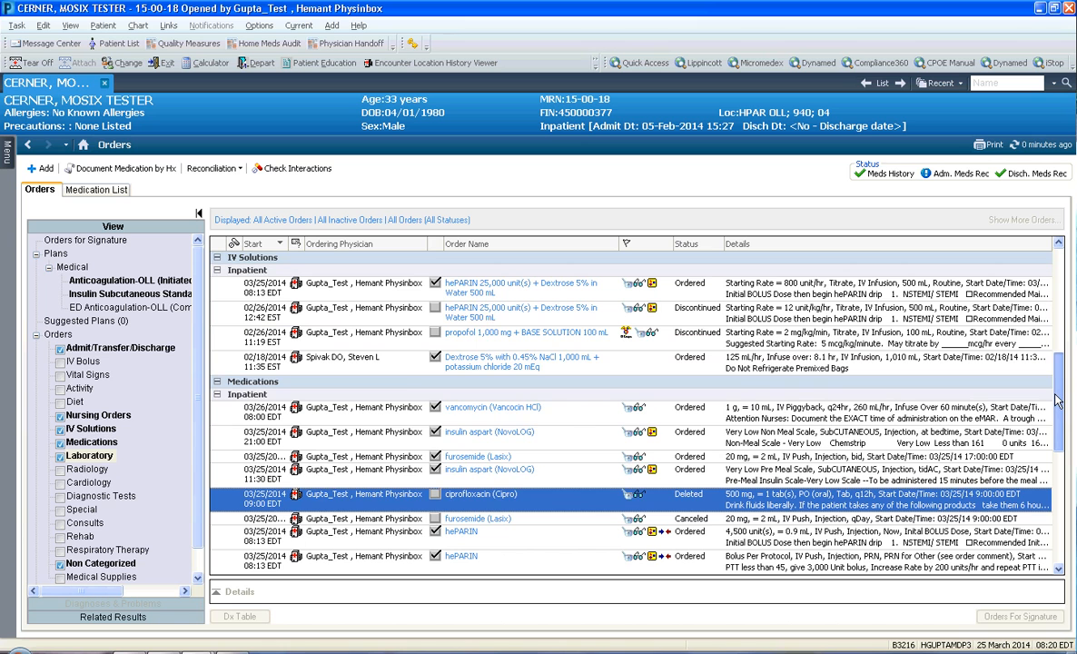
{"action": "scroll", "coordinate": [1057, 400], "scroll_direction": "up", "scroll_amount": 2}
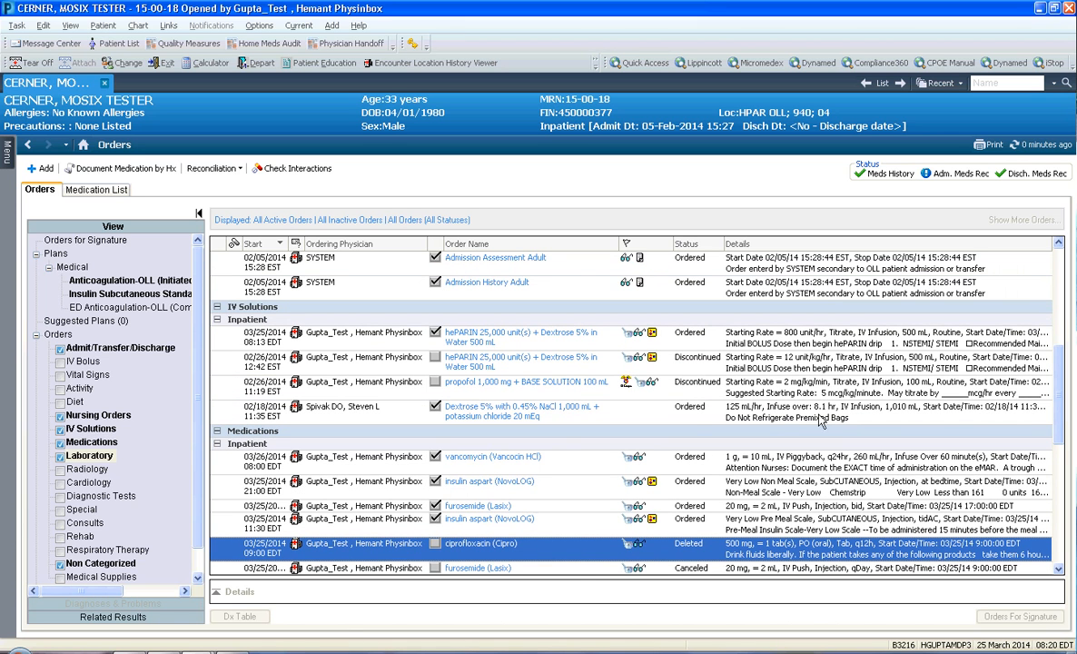
{"action": "left_click_drag", "start_coordinate": [206, 350], "coordinate": [262, 349]}
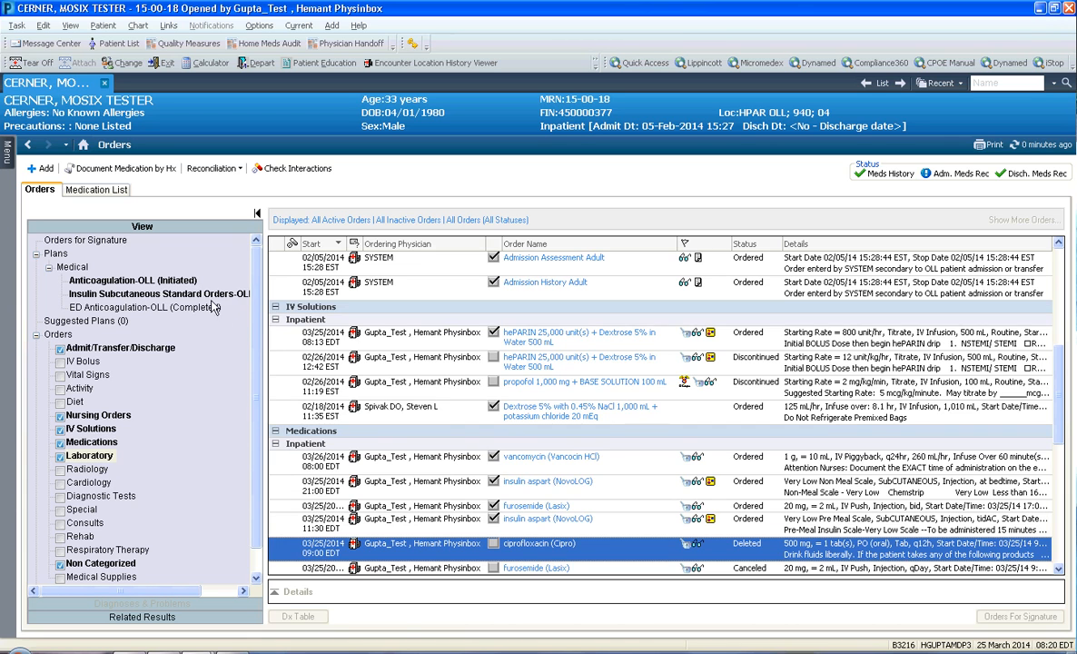
{"action": "left_click", "coordinate": [164, 294]}
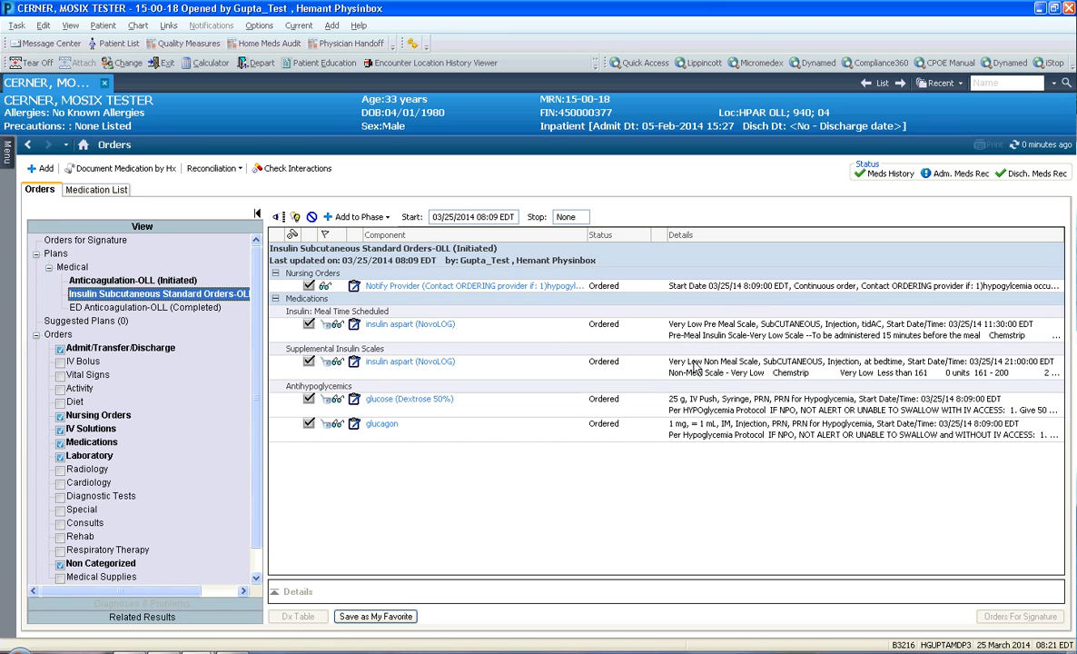
{"action": "right_click", "coordinate": [223, 296]}
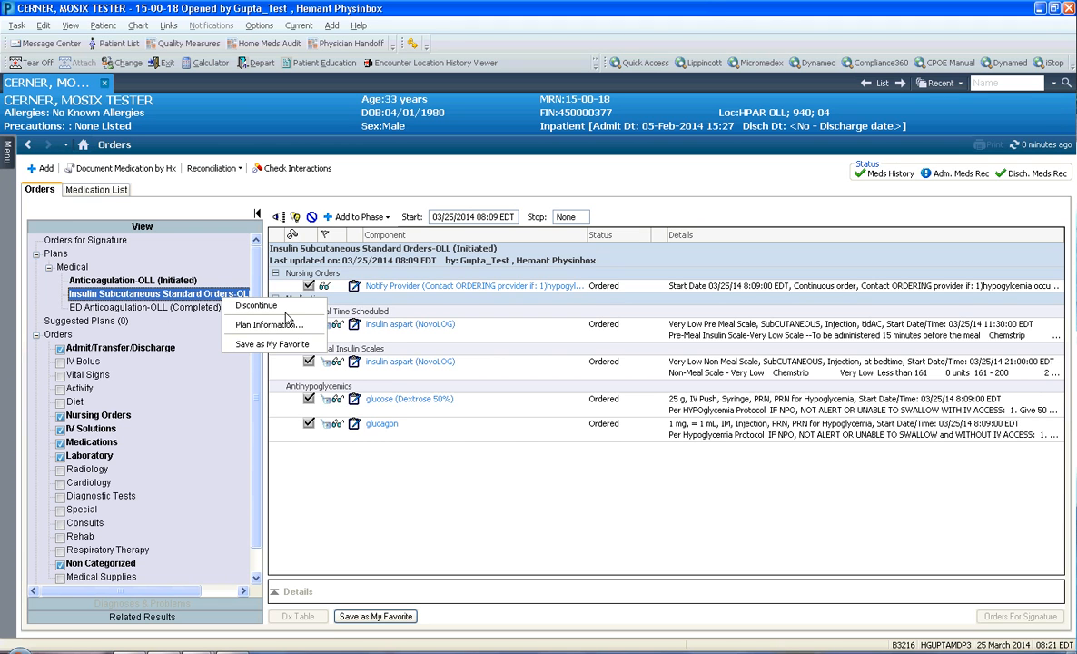
{"action": "left_click", "coordinate": [484, 343]}
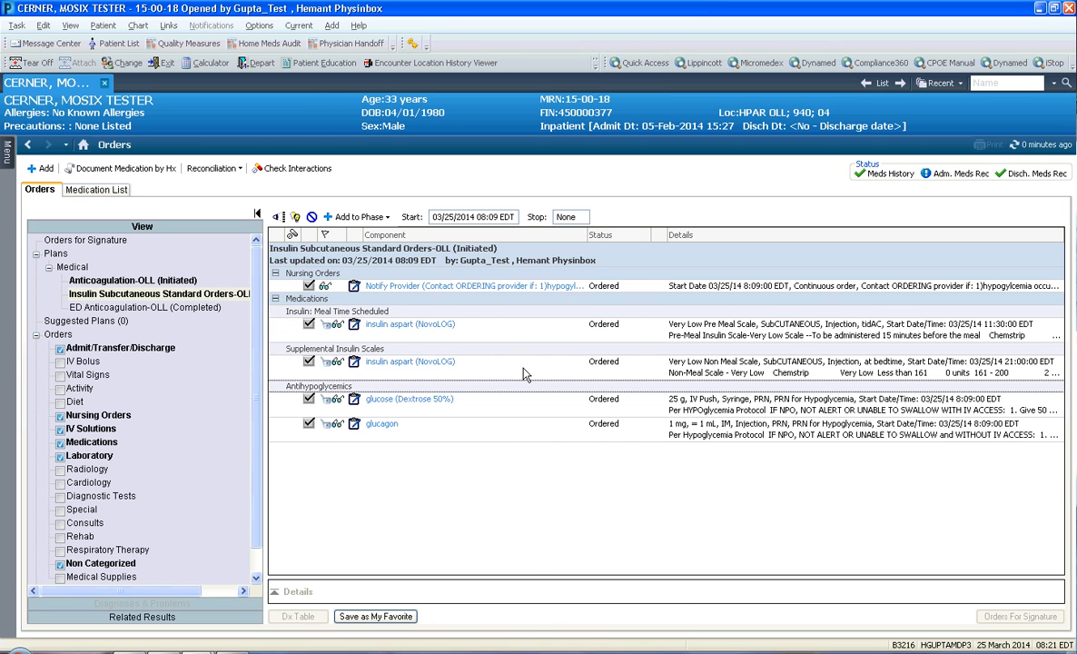
{"action": "left_click", "coordinate": [524, 374]}
{"action": "right_click", "coordinate": [524, 369]}
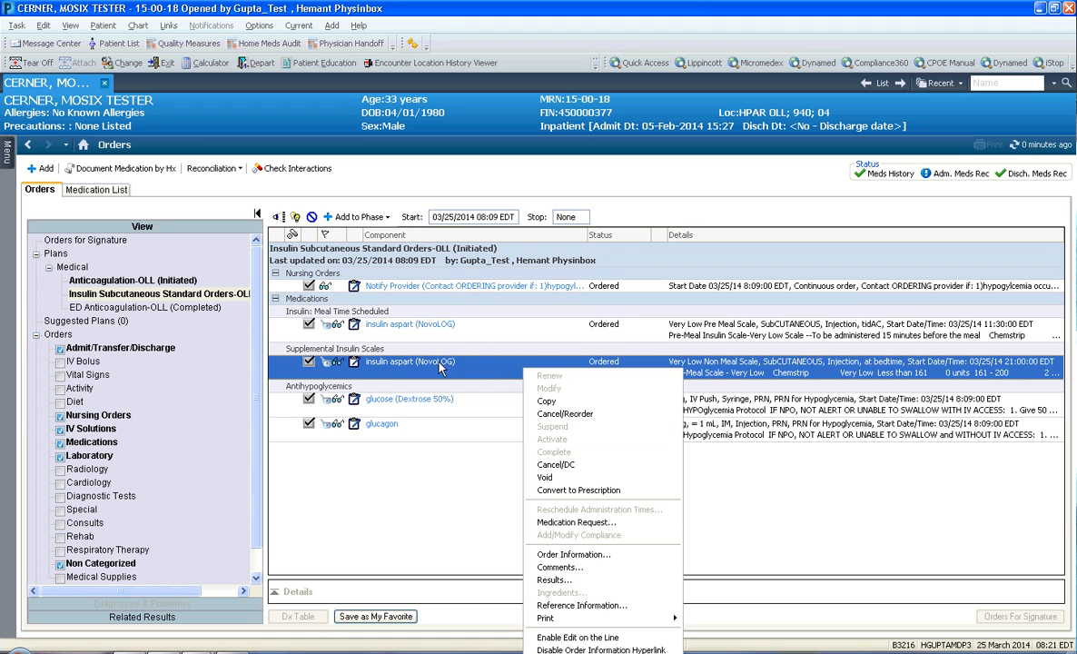
Discontinue the whole Insulin Subcutaneous Standard Orders-OLL plan without keeping any of its component orders.
{"action": "right_click", "coordinate": [214, 296]}
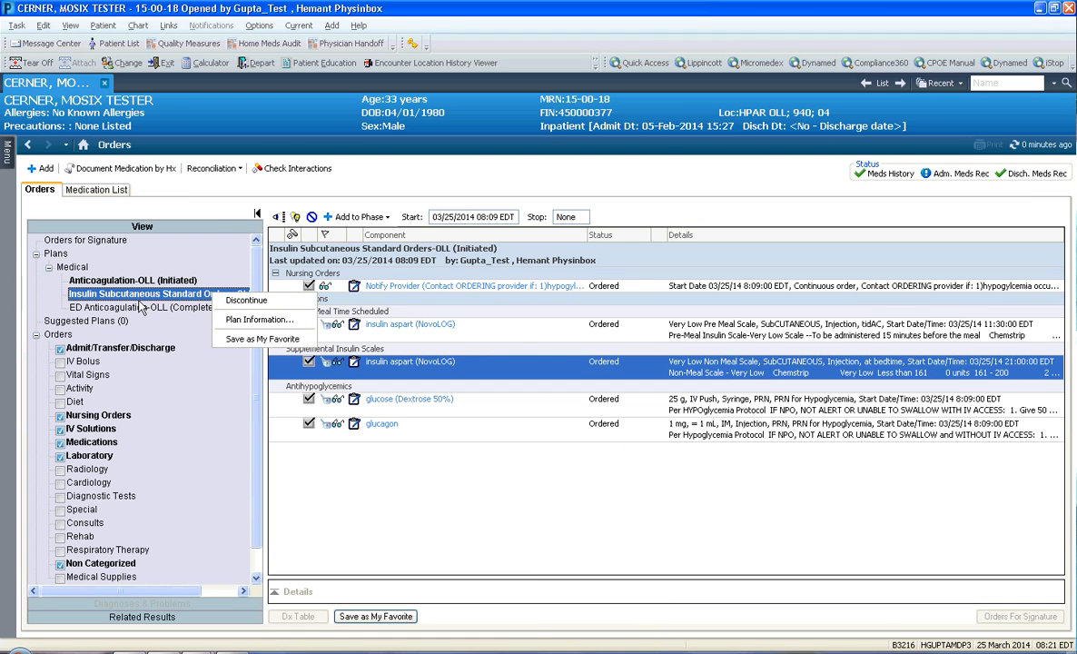
{"action": "left_click", "coordinate": [246, 300]}
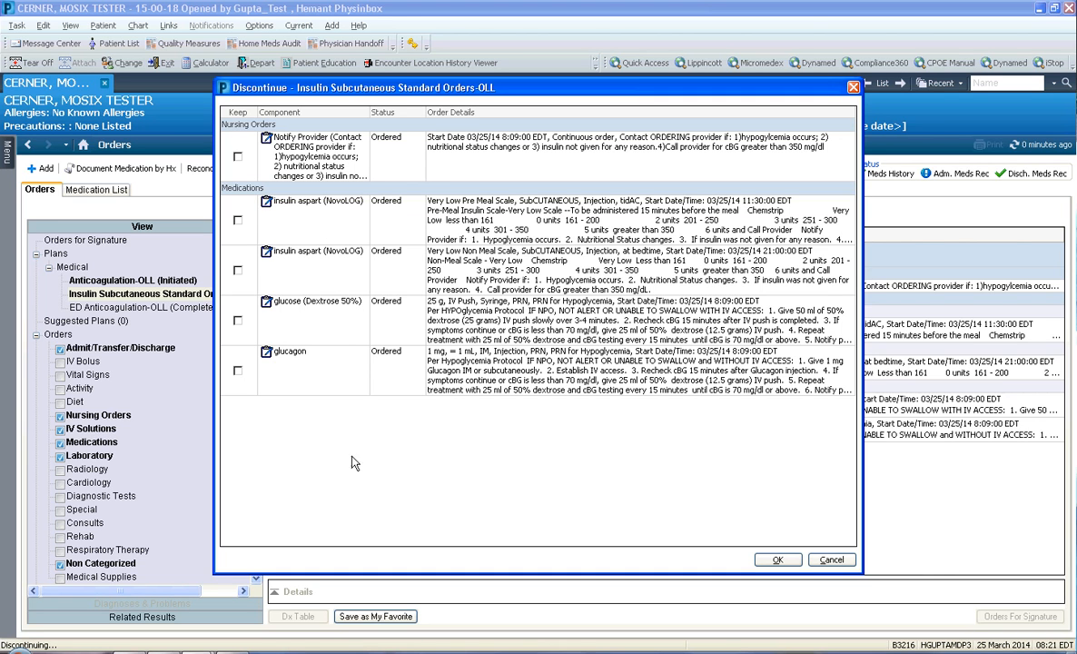
{"action": "left_click", "coordinate": [777, 561]}
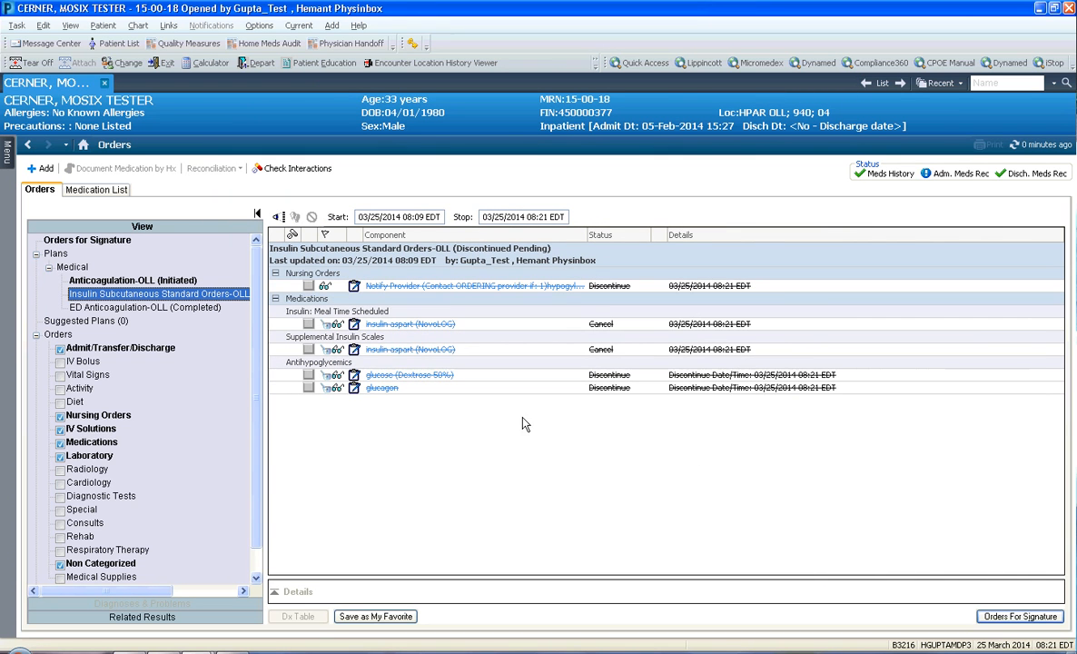
Sign the insulin plan's discontinuation, refresh the chart and widen the navigator to show the full plan names.
{"action": "left_click", "coordinate": [994, 617]}
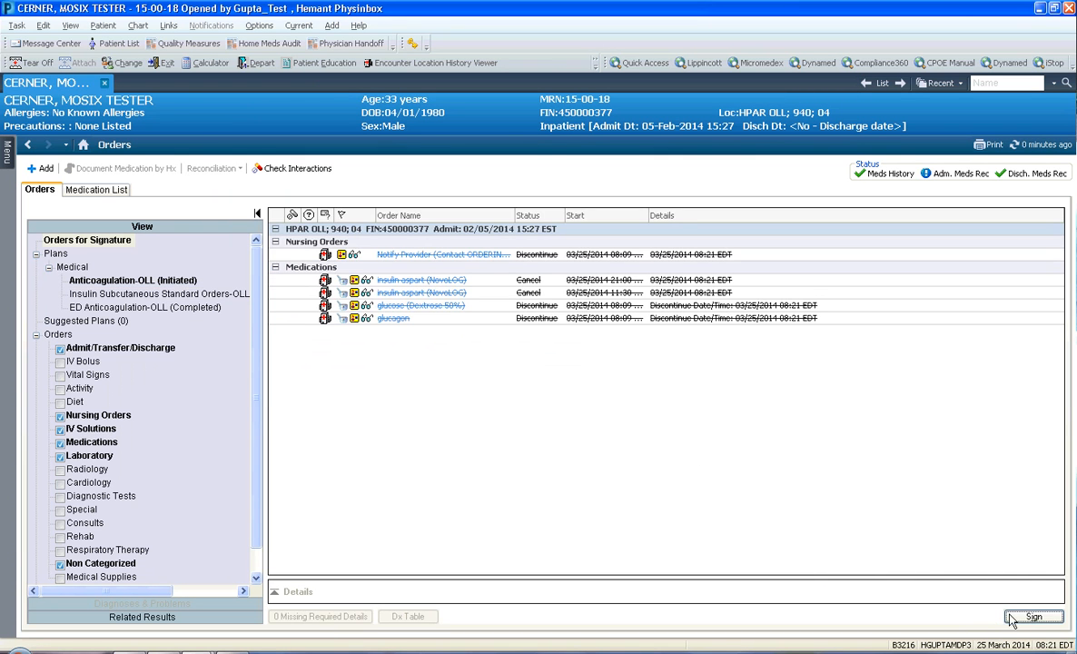
{"action": "left_click", "coordinate": [1024, 619]}
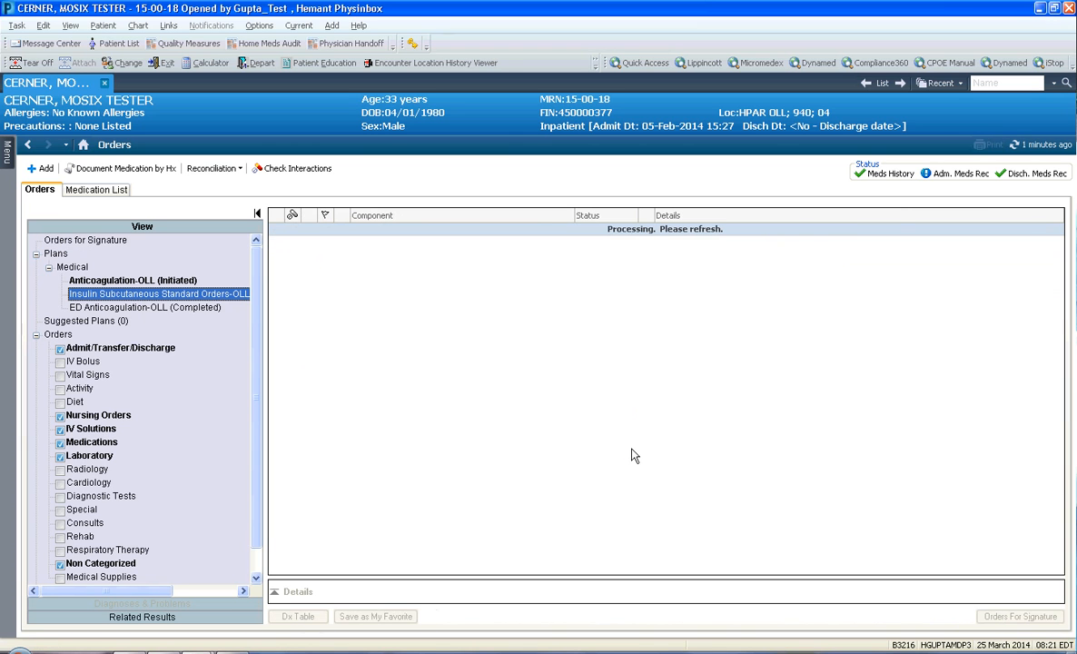
{"action": "left_click", "coordinate": [1015, 145]}
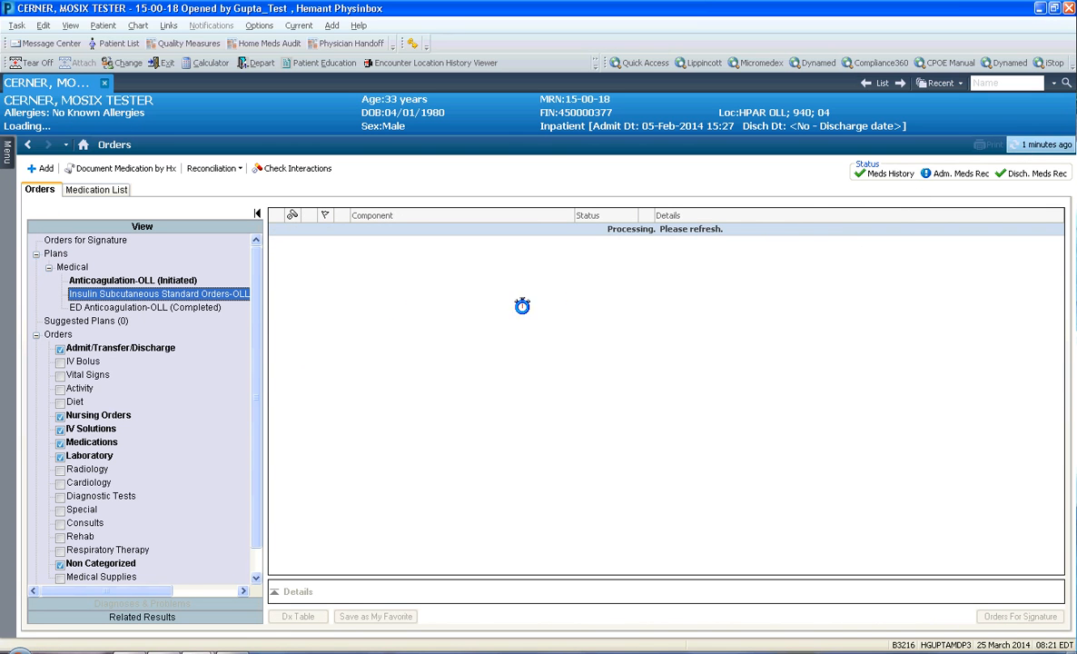
{"action": "left_click_drag", "start_coordinate": [265, 298], "coordinate": [431, 307]}
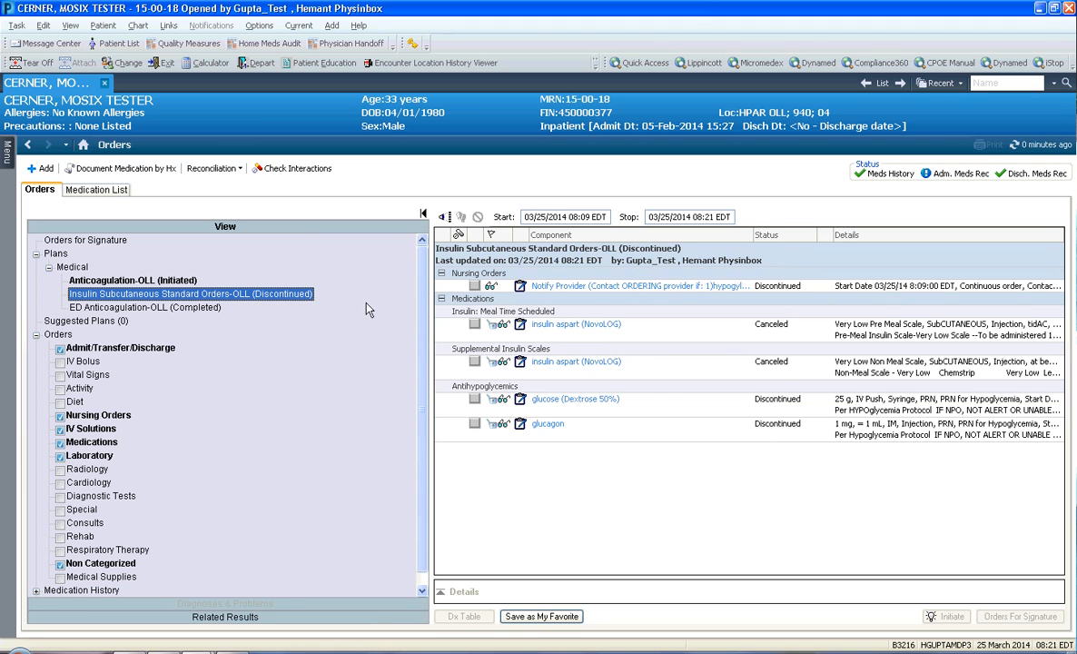
Add a new Insulin Subcutaneous Standard Orders-OLL plan from the Powerplans-OLL folder and finish adding orders.
{"action": "left_click", "coordinate": [39, 171]}
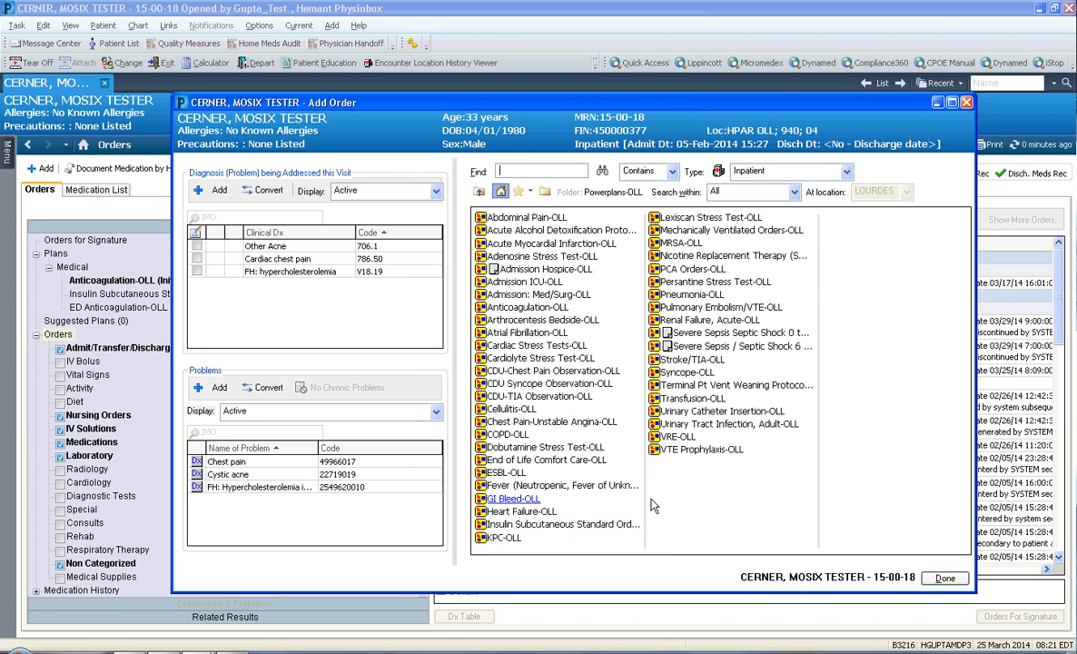
{"action": "left_click_drag", "start_coordinate": [645, 496], "coordinate": [684, 496]}
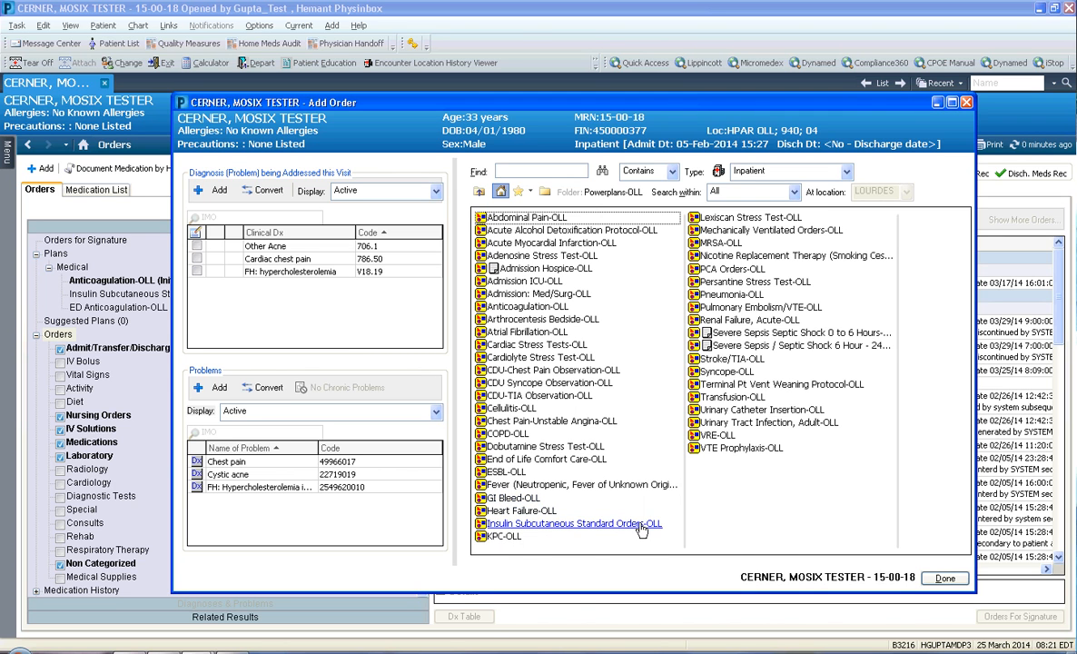
{"action": "left_click", "coordinate": [642, 527]}
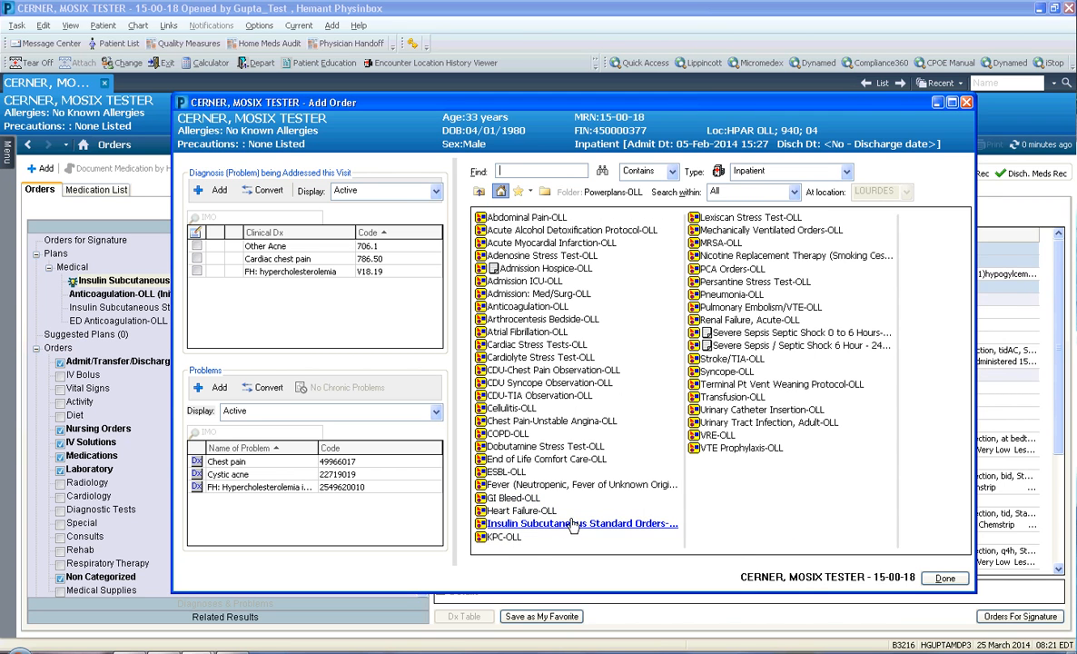
{"action": "left_click", "coordinate": [945, 582]}
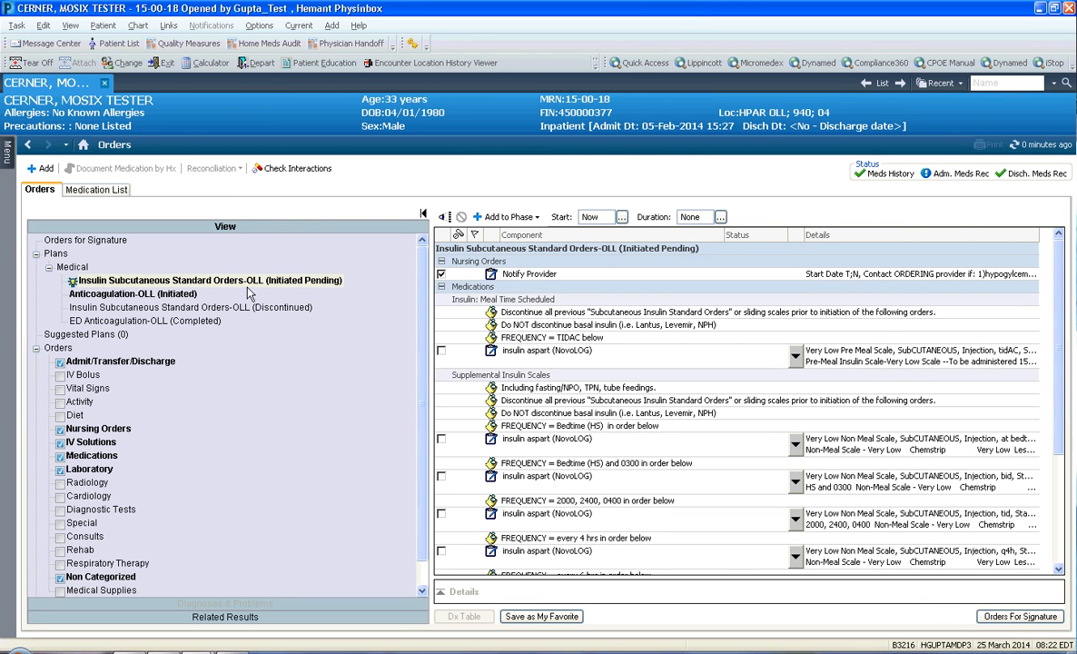
Narrow the navigator and include the tidAC mealtime and bedtime insulin aspart (NovoLOG) orders in the new plan.
{"action": "left_click_drag", "start_coordinate": [415, 309], "coordinate": [274, 301]}
{"action": "left_click", "coordinate": [306, 354]}
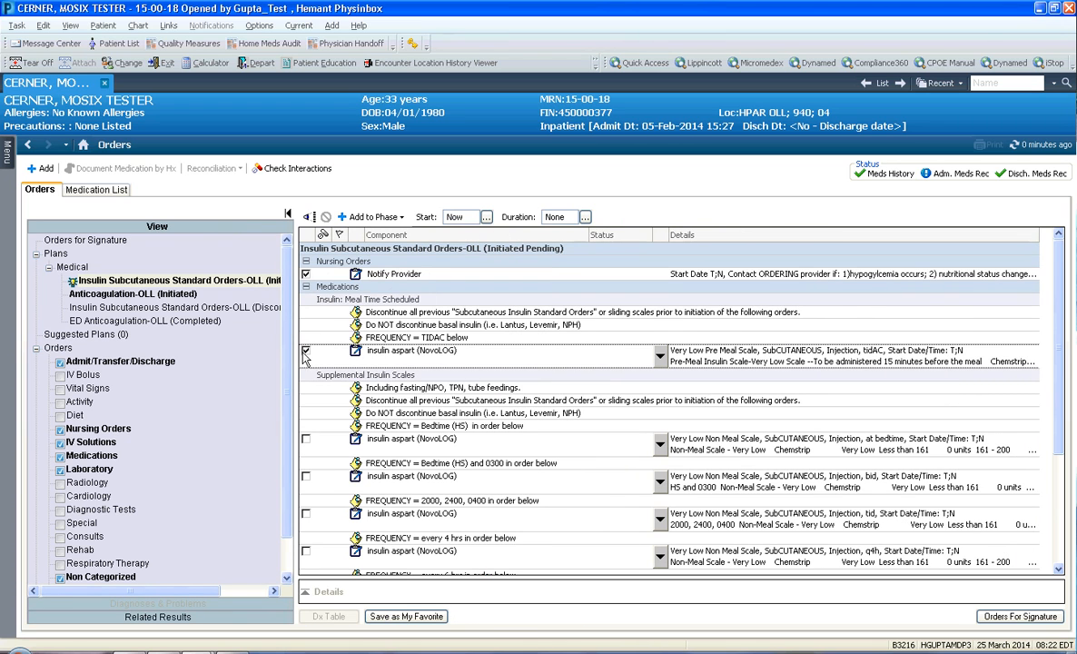
{"action": "left_click", "coordinate": [307, 440]}
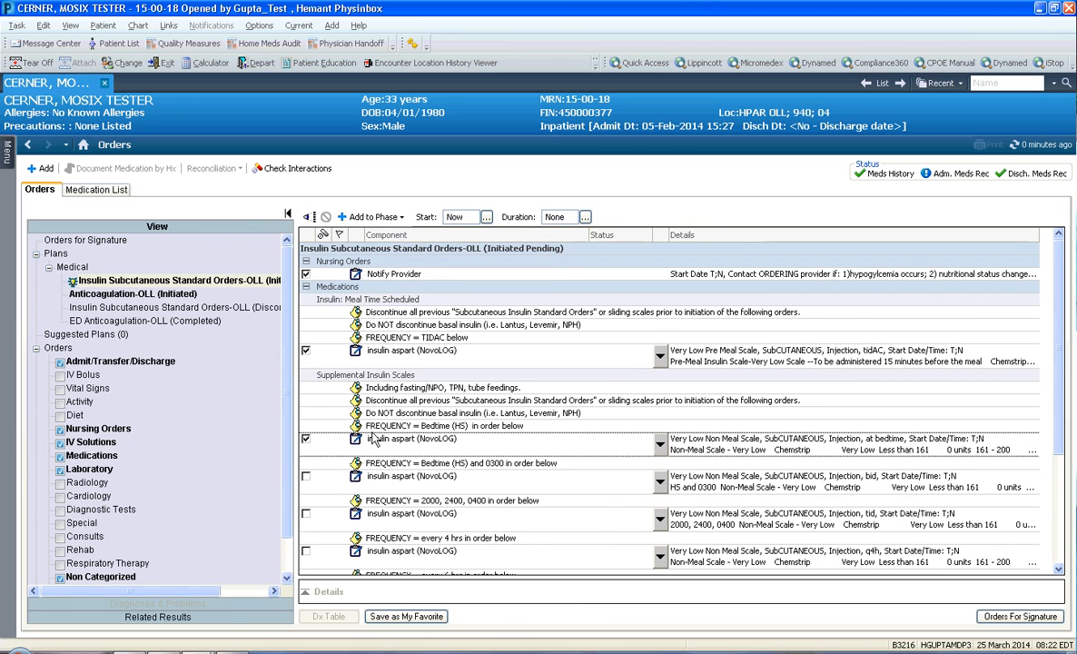
Set the mealtime insulin aspart order to Medium Pre Meal Scale, tidAC, and collapse its details.
{"action": "left_click", "coordinate": [660, 358]}
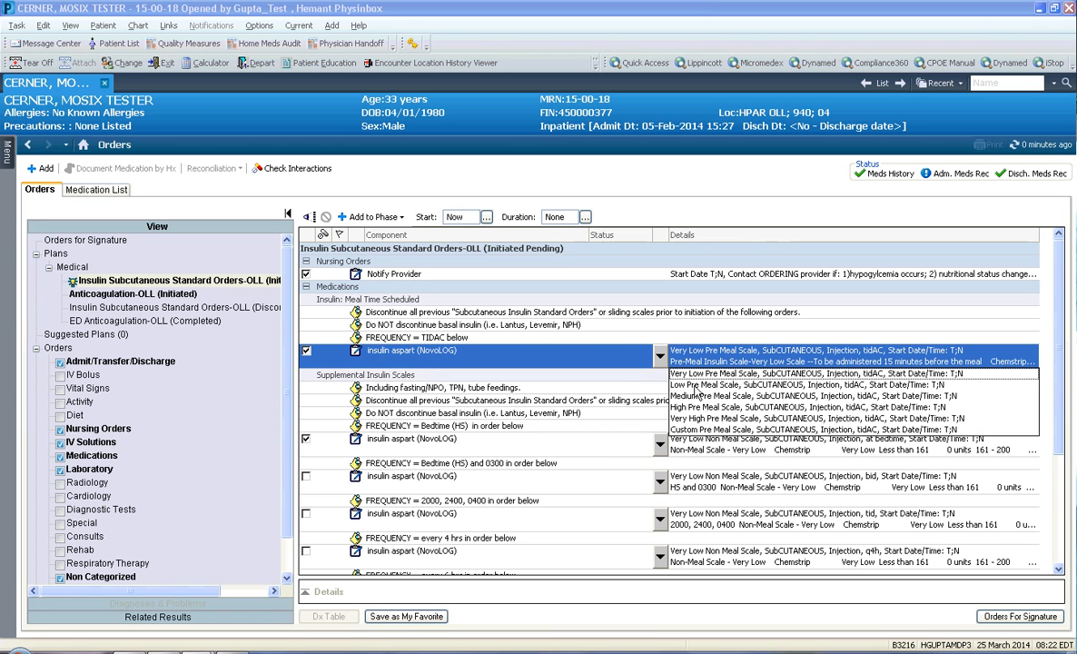
{"action": "left_click", "coordinate": [698, 396]}
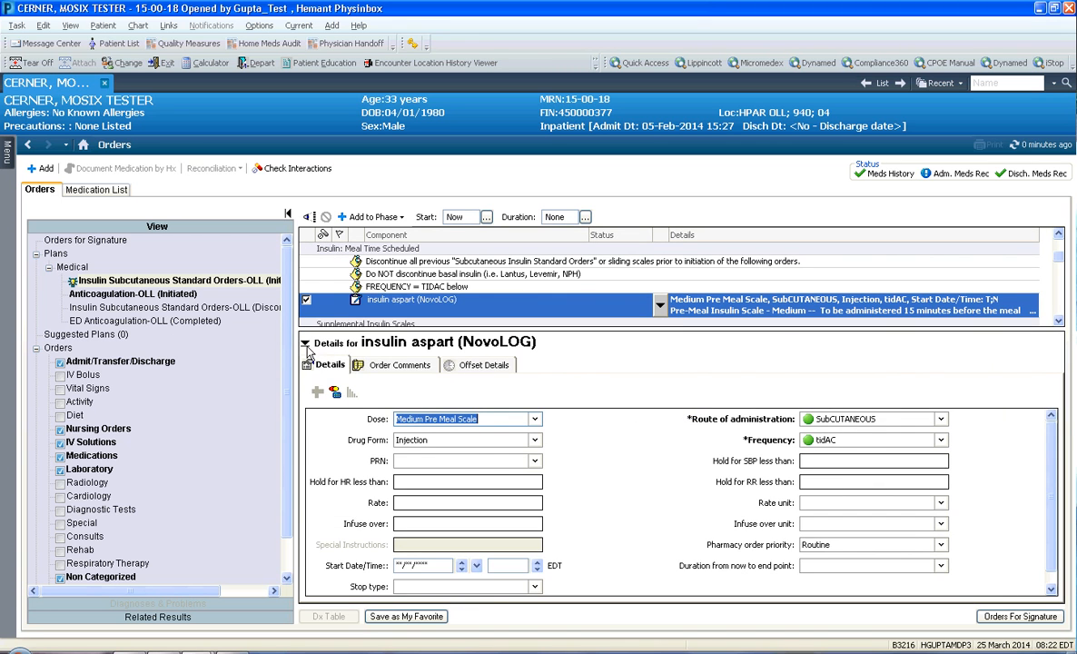
{"action": "left_click", "coordinate": [306, 345]}
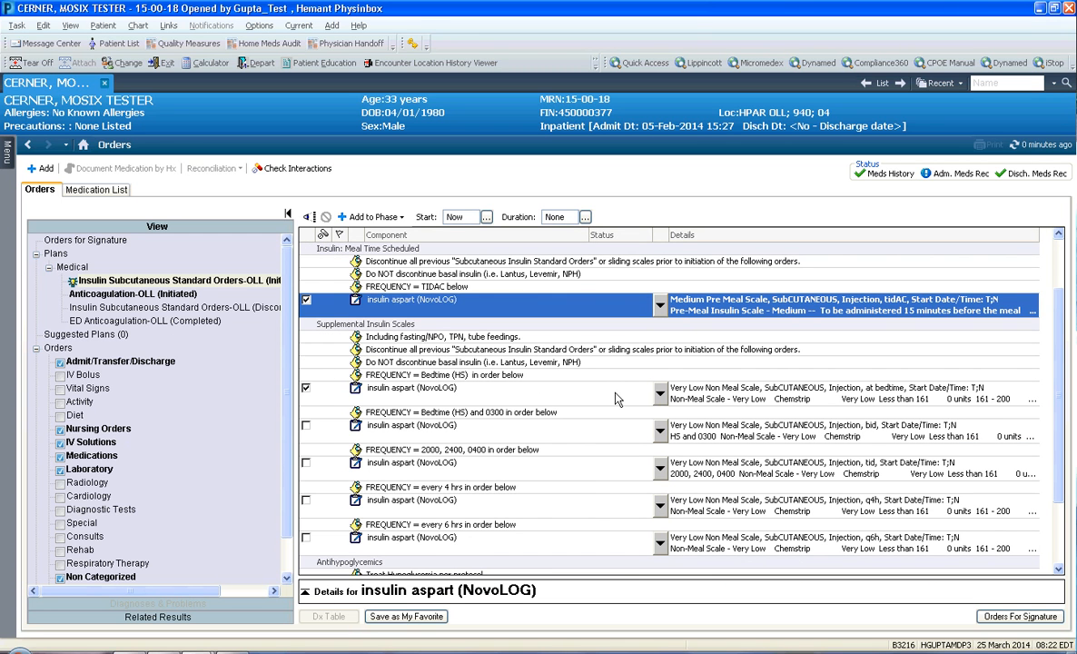
Set the bedtime insulin aspart order to Medium Non Meal Scale and review the sliding scale in its order comments.
{"action": "left_click", "coordinate": [662, 394]}
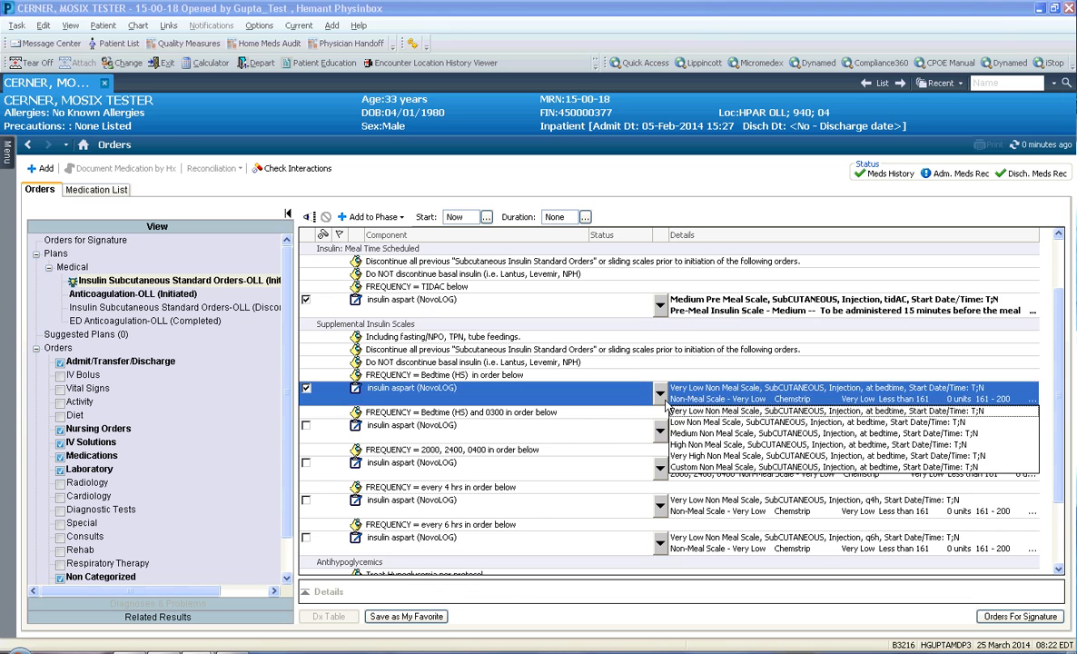
{"action": "left_click", "coordinate": [633, 409]}
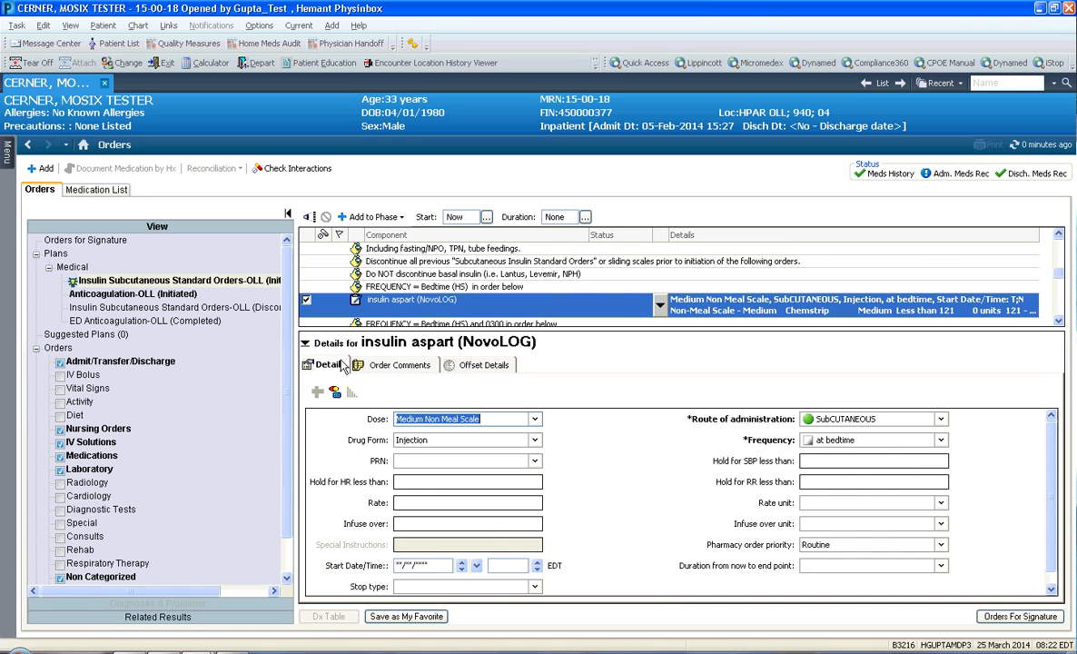
{"action": "left_click", "coordinate": [390, 365]}
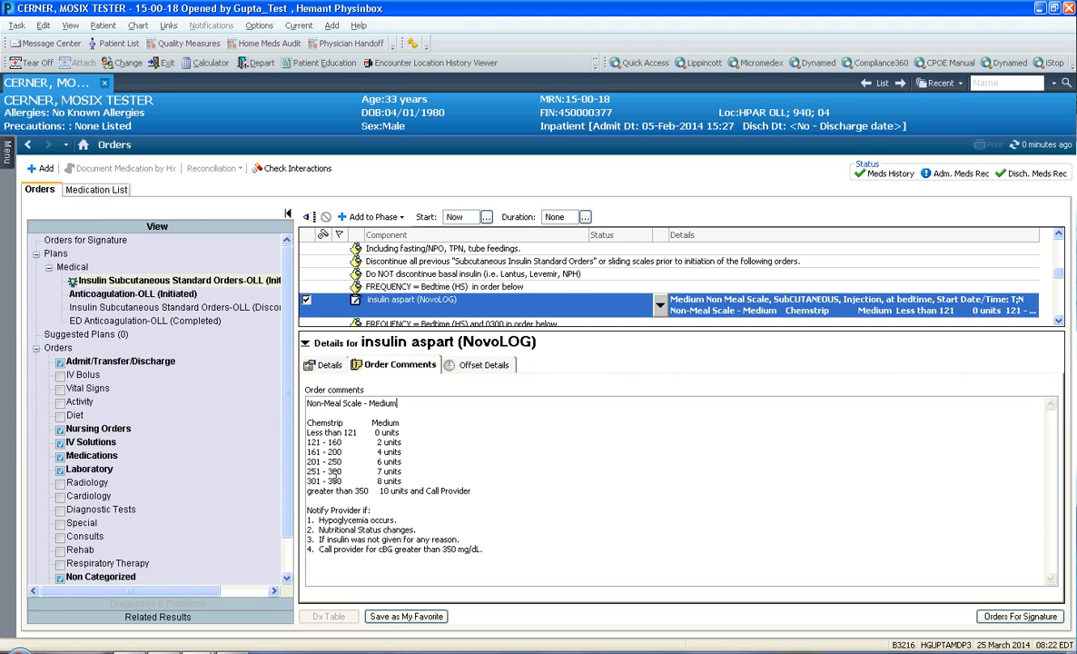
{"action": "left_click", "coordinate": [305, 343]}
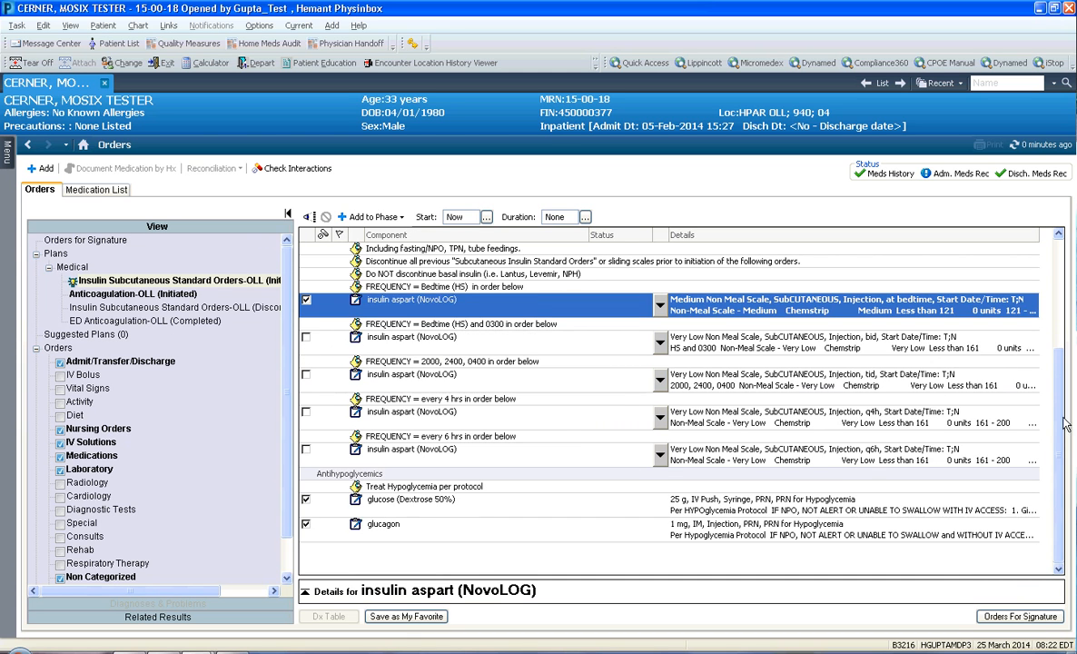
Submit the new insulin plan's orders for signature, sign them, and refresh the plan view.
{"action": "scroll", "coordinate": [741, 314], "scroll_direction": "up", "scroll_amount": 2}
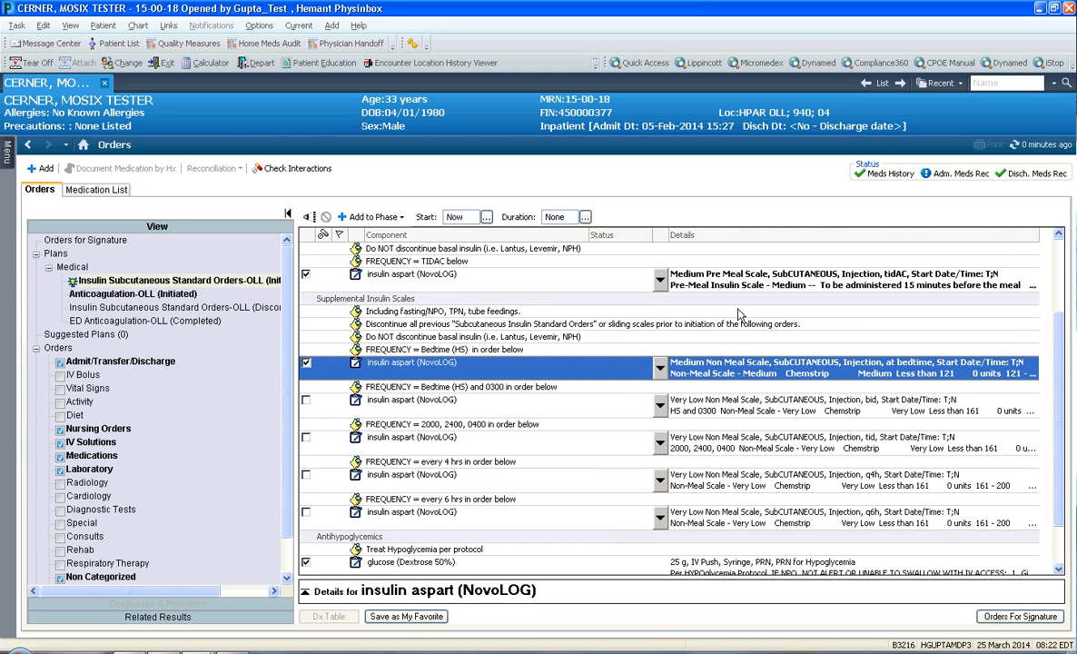
{"action": "left_click", "coordinate": [988, 618]}
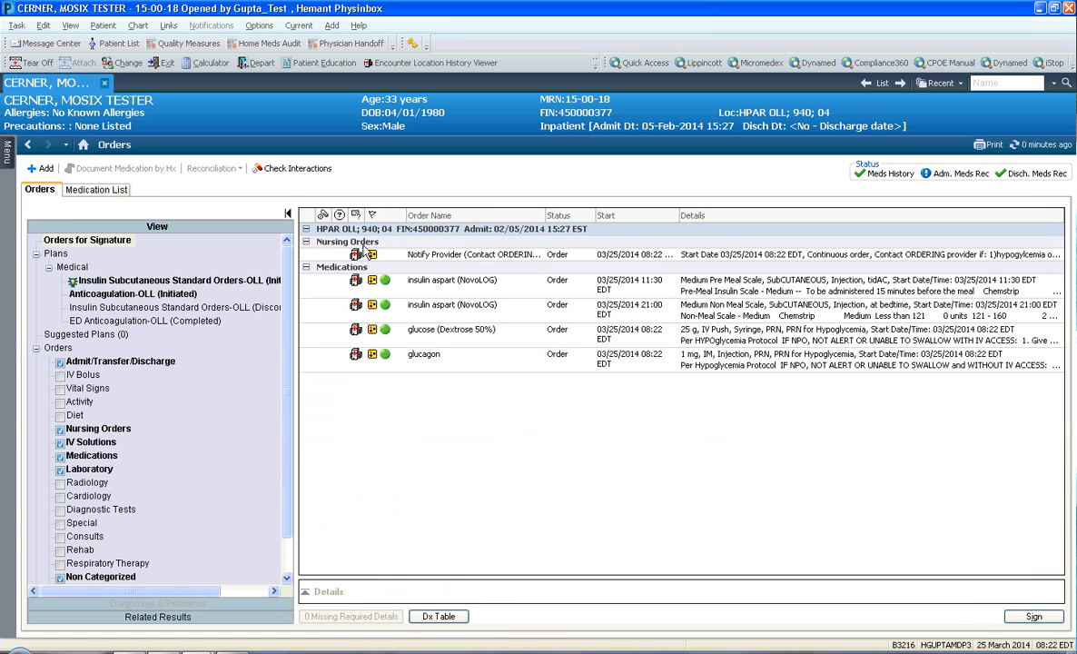
{"action": "left_click", "coordinate": [1034, 617]}
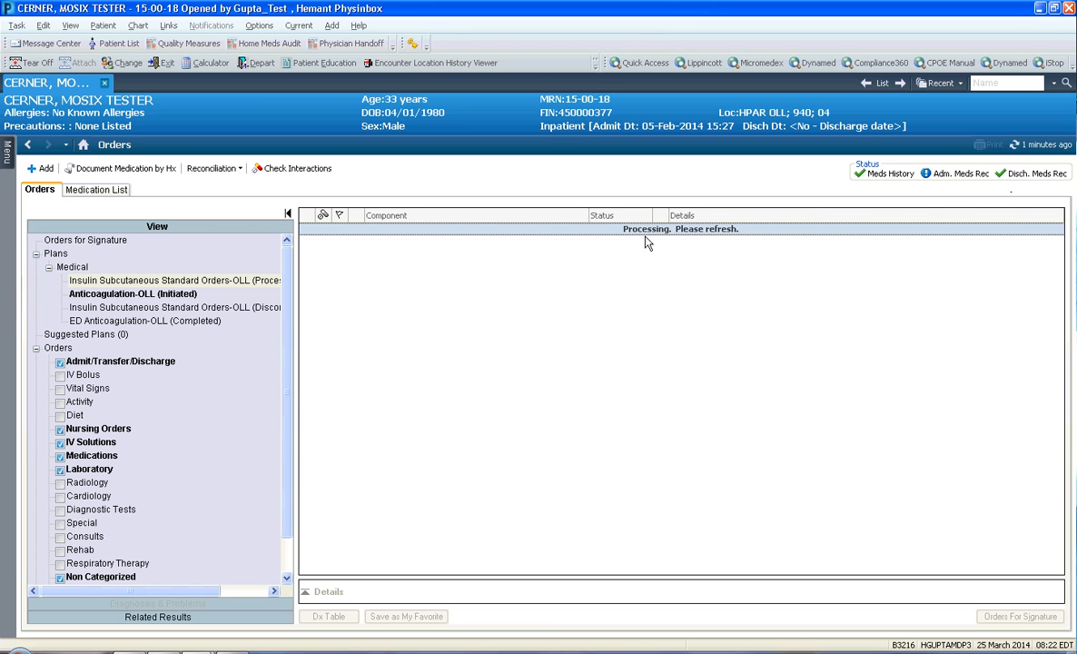
{"action": "left_click", "coordinate": [1041, 144]}
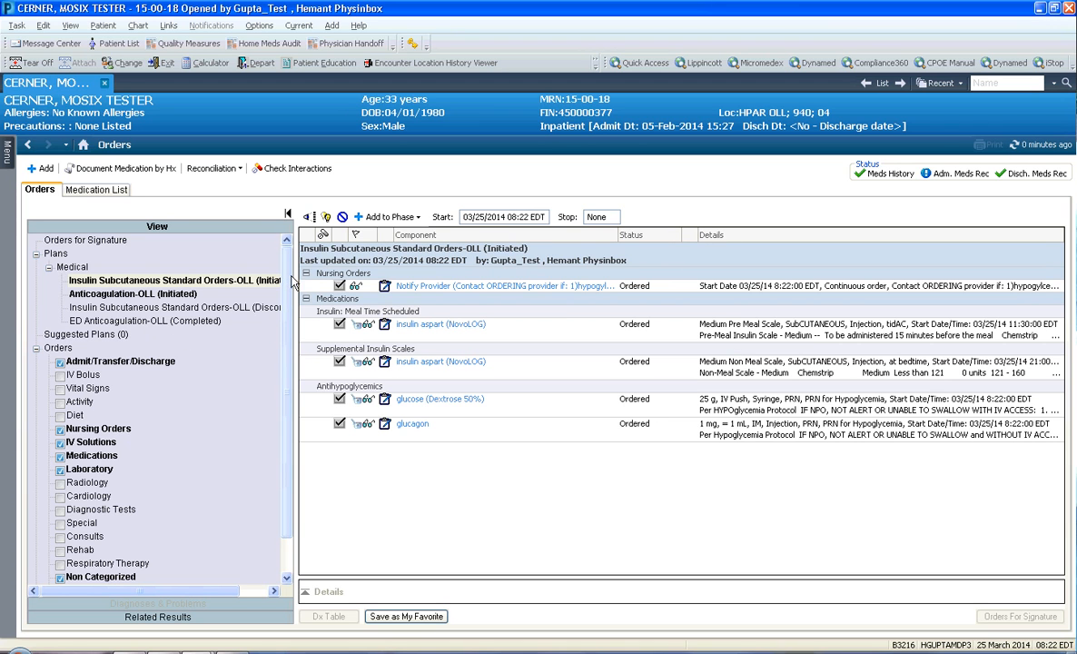
Check the full plan names and statuses in the navigator, and review the Medications and IV Solutions orders.
{"action": "left_click_drag", "start_coordinate": [297, 279], "coordinate": [329, 279]}
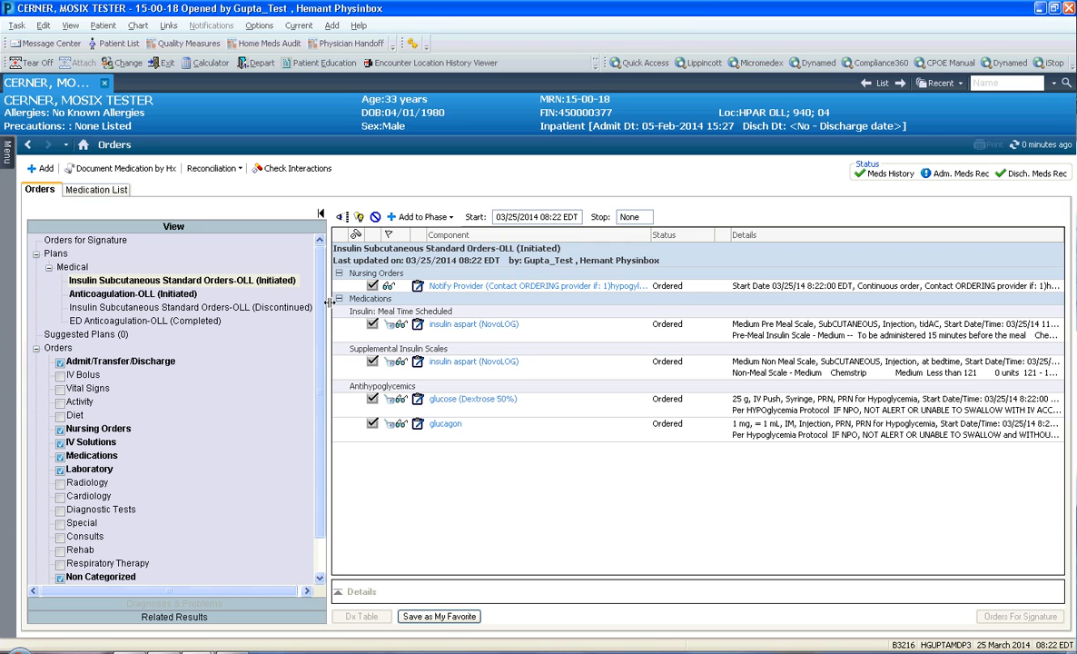
{"action": "left_click_drag", "start_coordinate": [312, 307], "coordinate": [278, 312]}
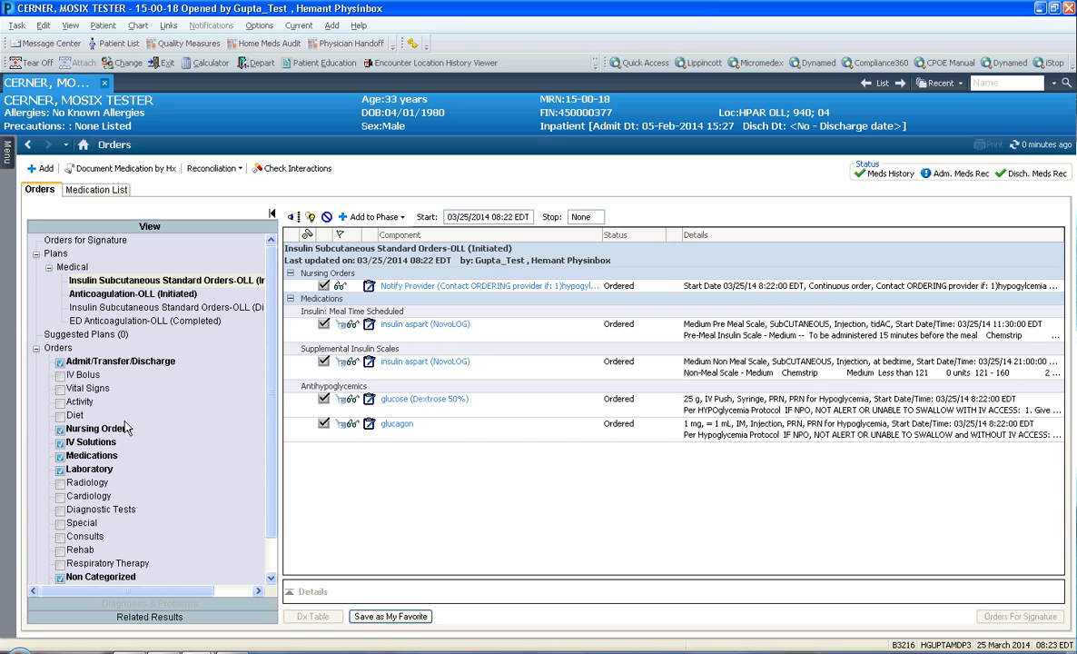
{"action": "left_click", "coordinate": [104, 457]}
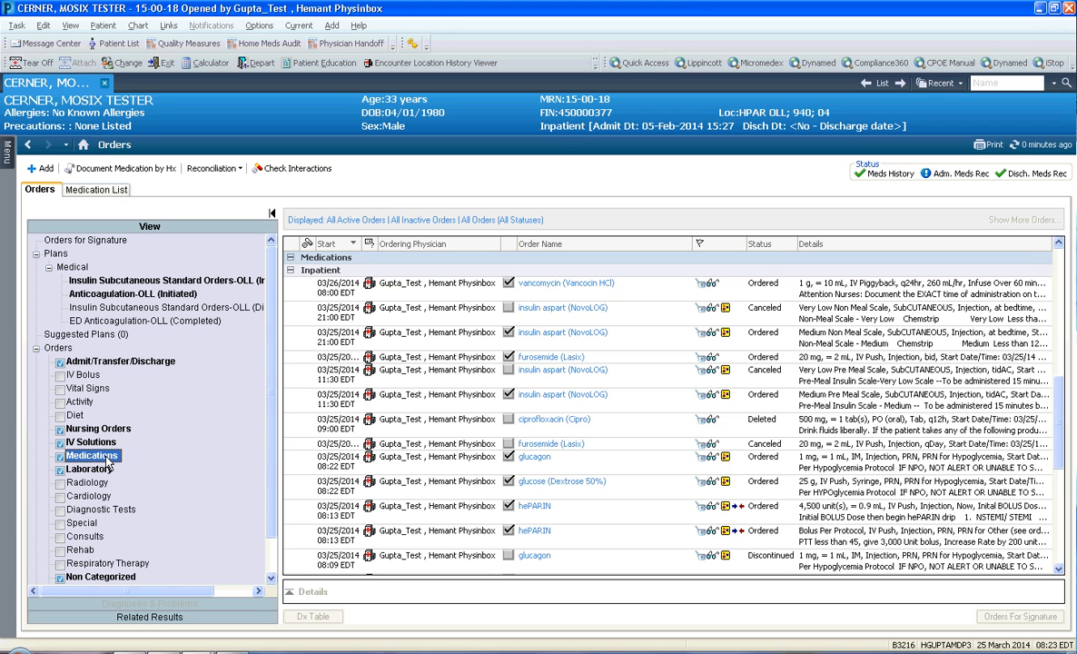
{"action": "left_click", "coordinate": [96, 443]}
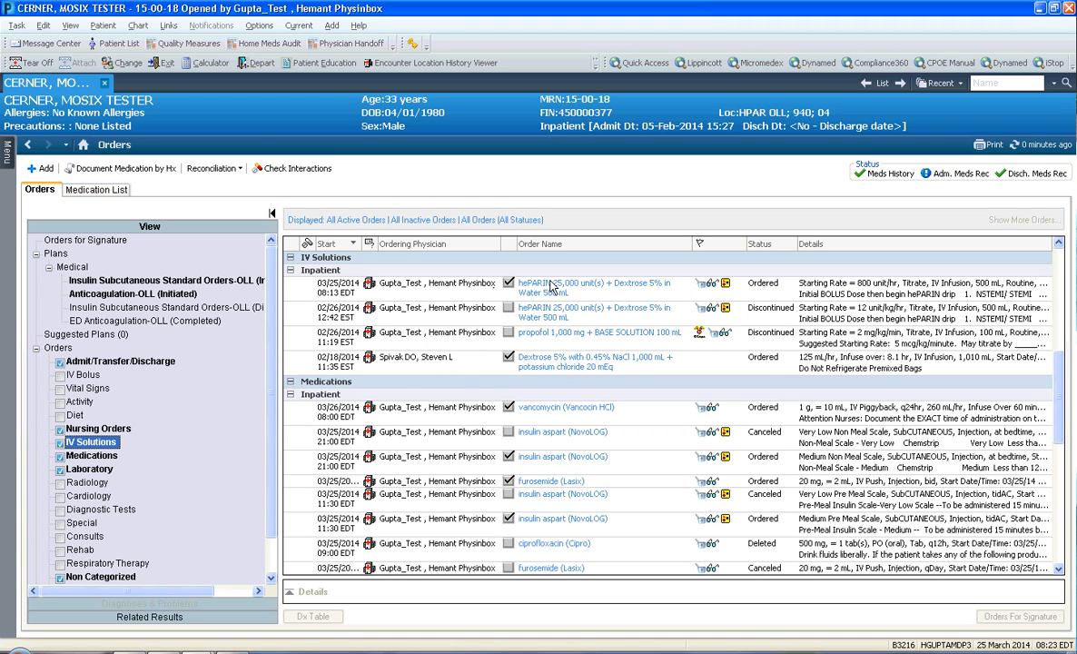
Discontinue the Anticoagulation-OLL plan without keeping any of its hePARIN orders, sign the discontinuation, and refresh the plan view.
{"action": "left_click", "coordinate": [107, 293]}
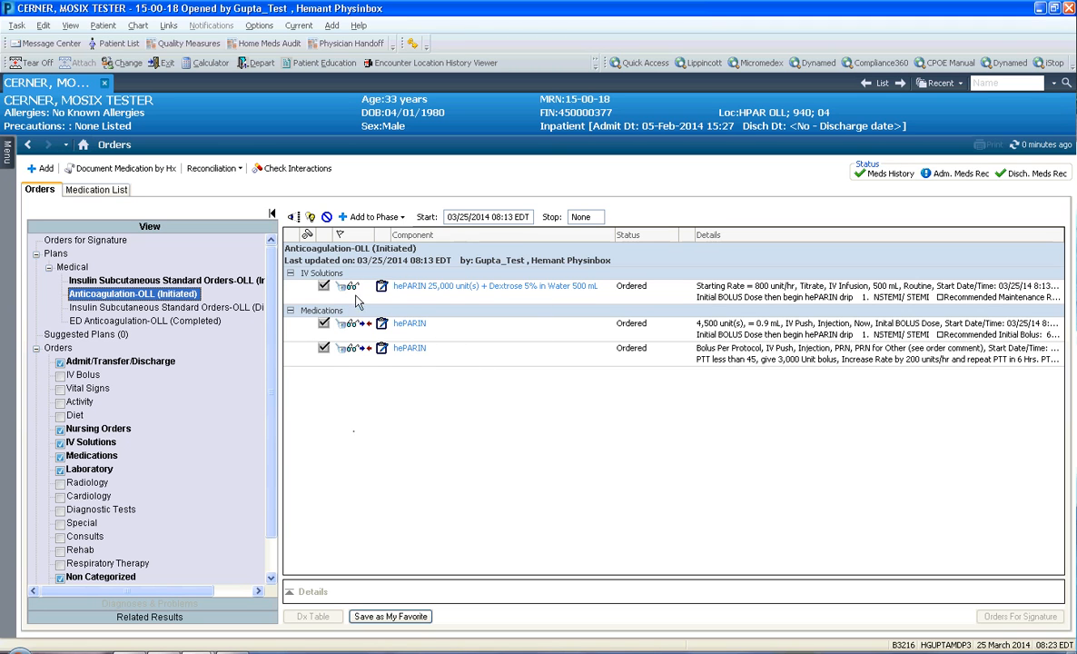
{"action": "right_click", "coordinate": [180, 295]}
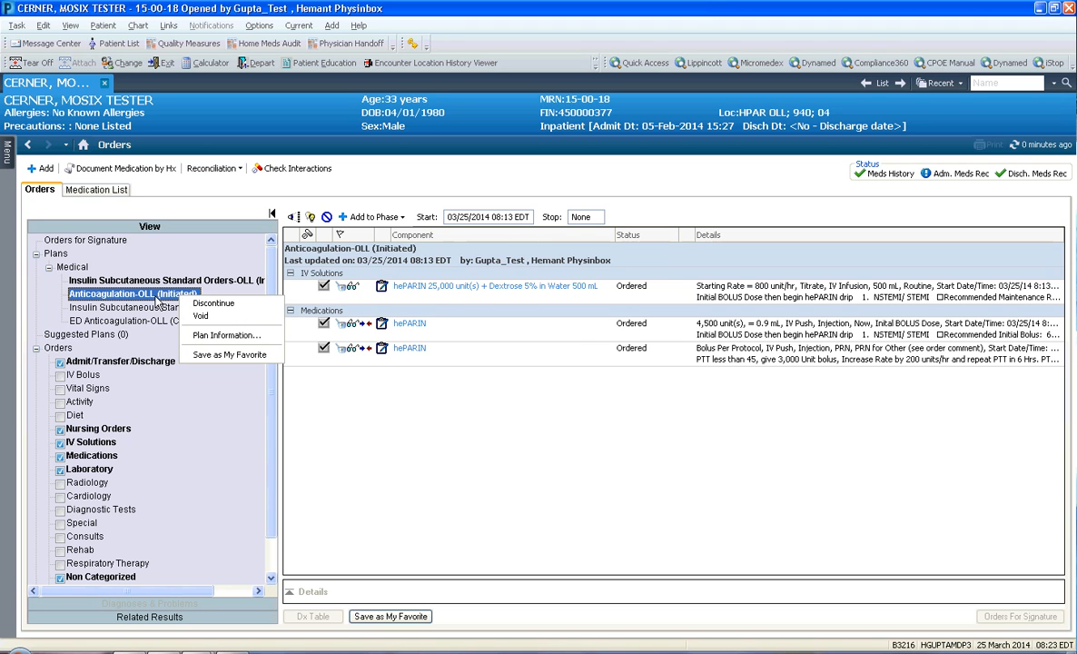
{"action": "left_click", "coordinate": [204, 305]}
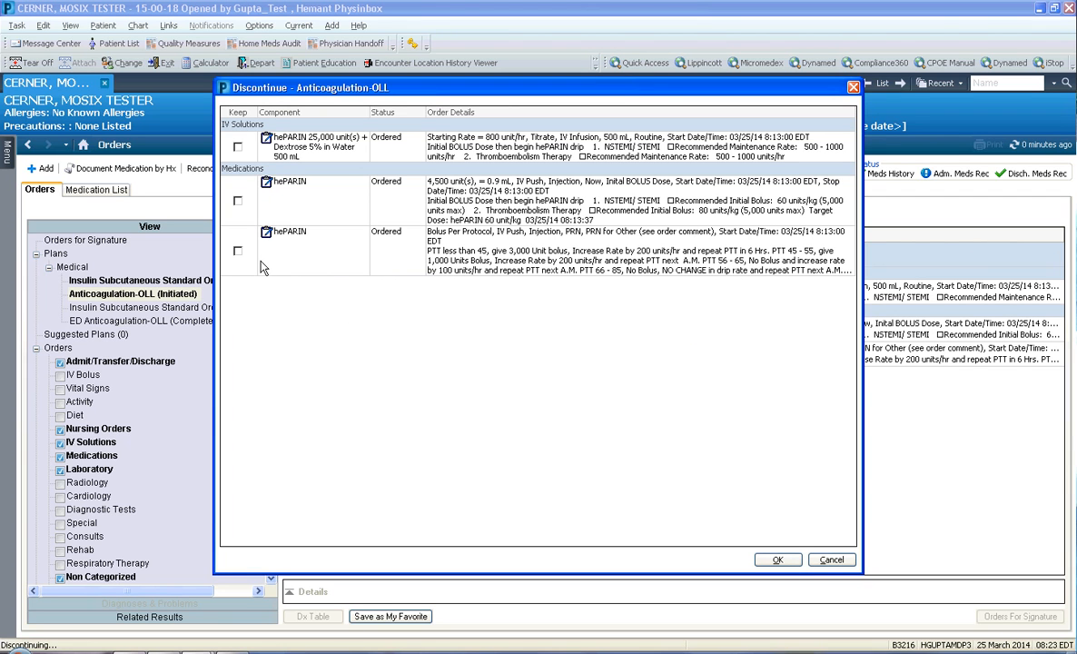
{"action": "left_click", "coordinate": [765, 559]}
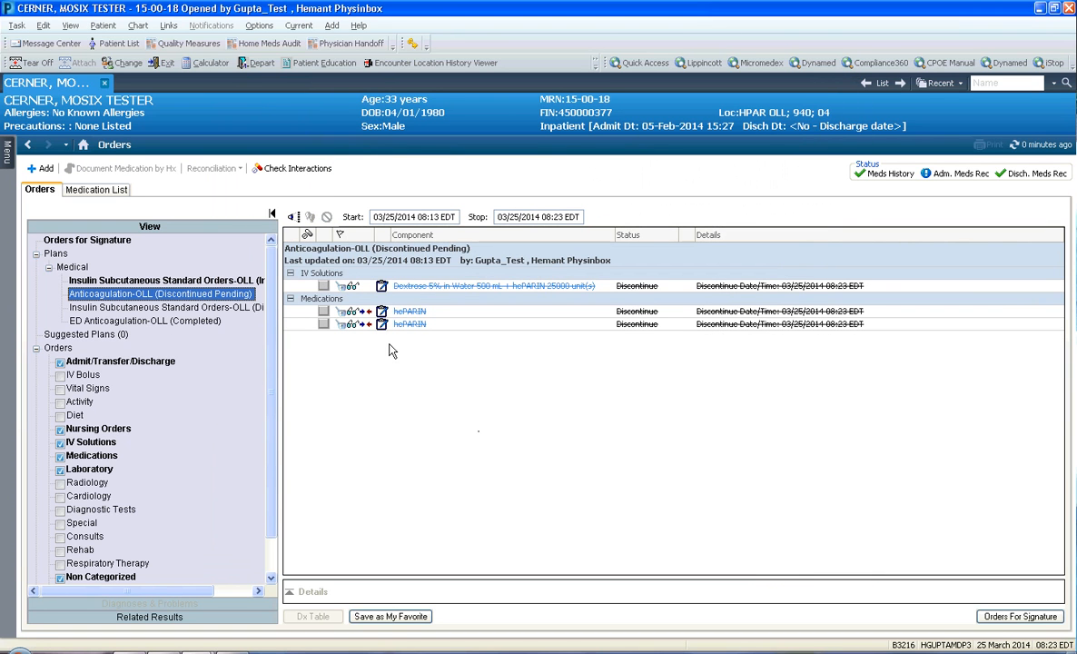
{"action": "left_click", "coordinate": [1008, 618]}
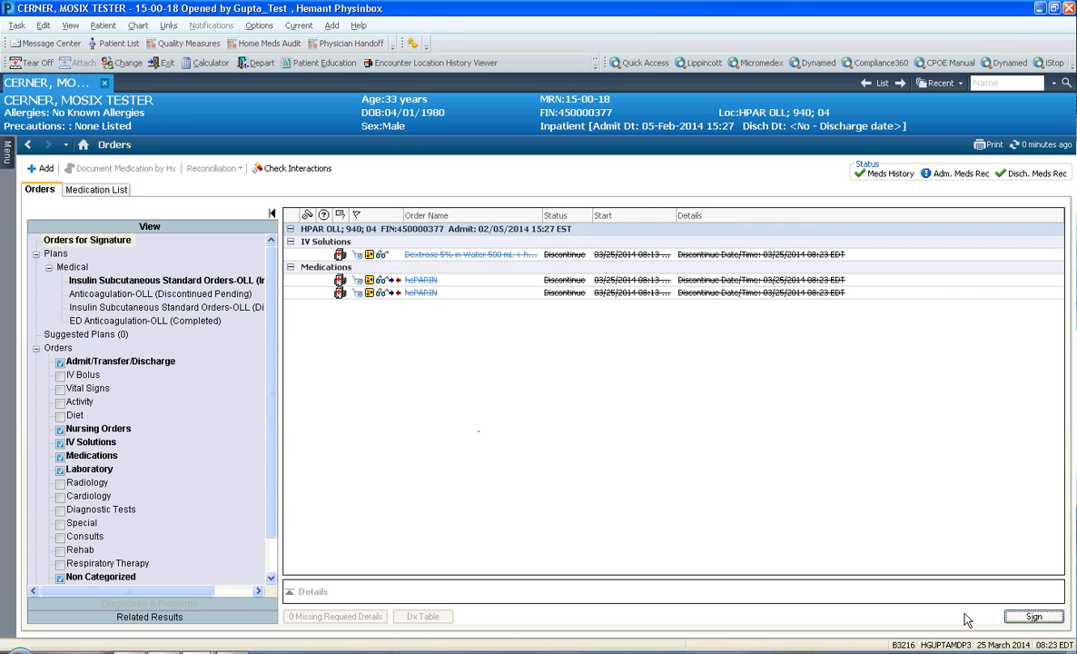
{"action": "left_click", "coordinate": [1034, 617]}
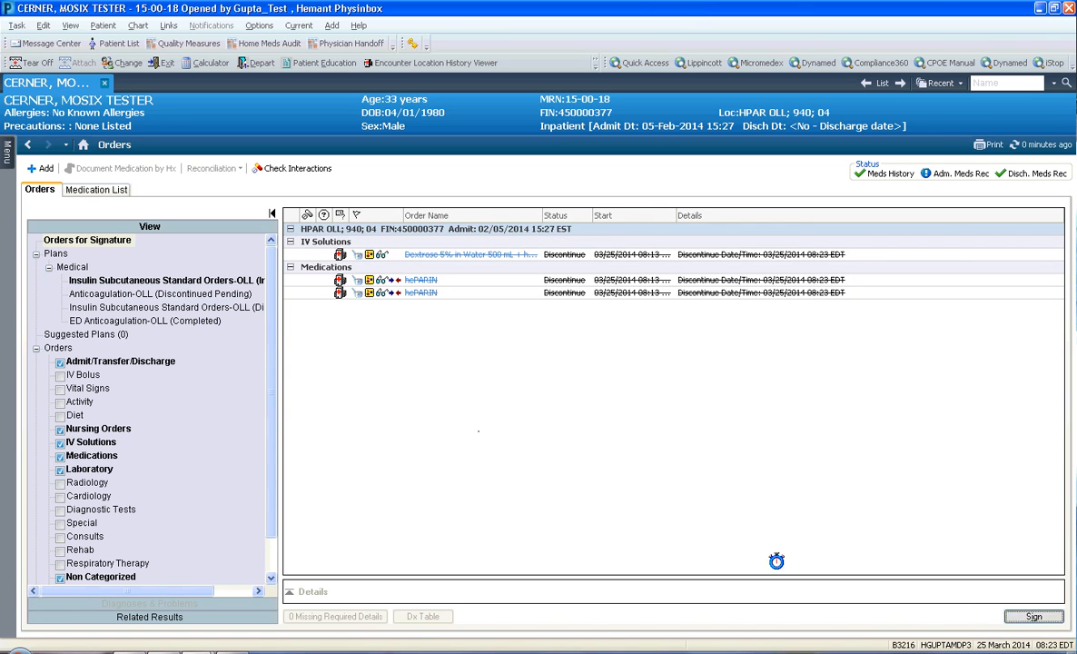
{"action": "left_click", "coordinate": [1018, 145]}
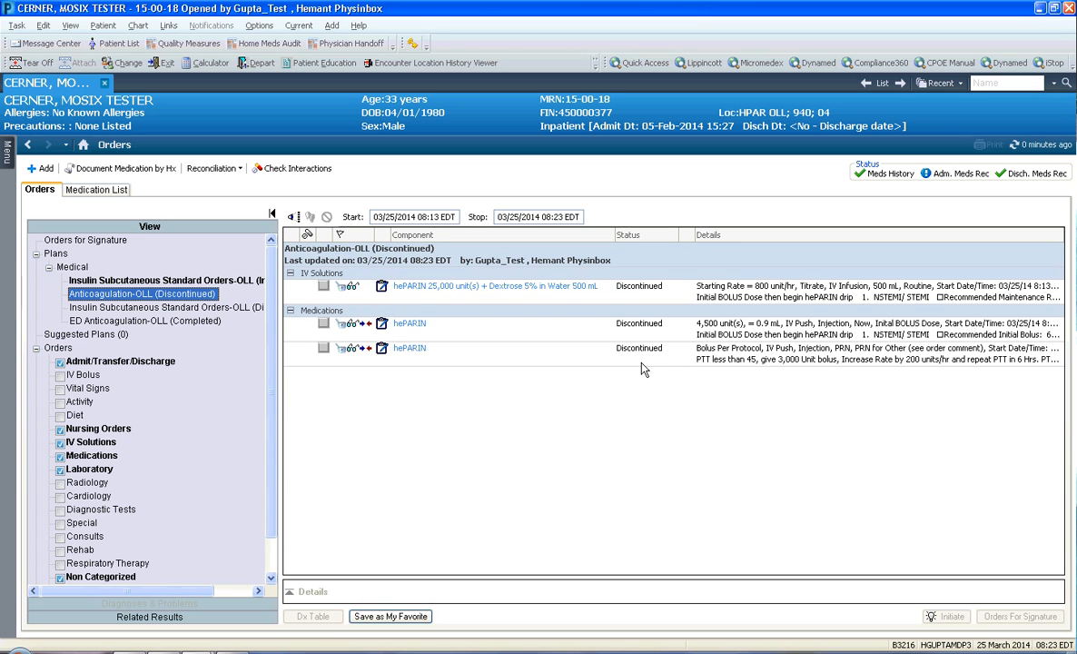
Convert the active inpatient acetaminophen-oxyCODONE (PerCOCet 5/325) order to a prescription with a duration of 7 days.
{"action": "left_click", "coordinate": [91, 469]}
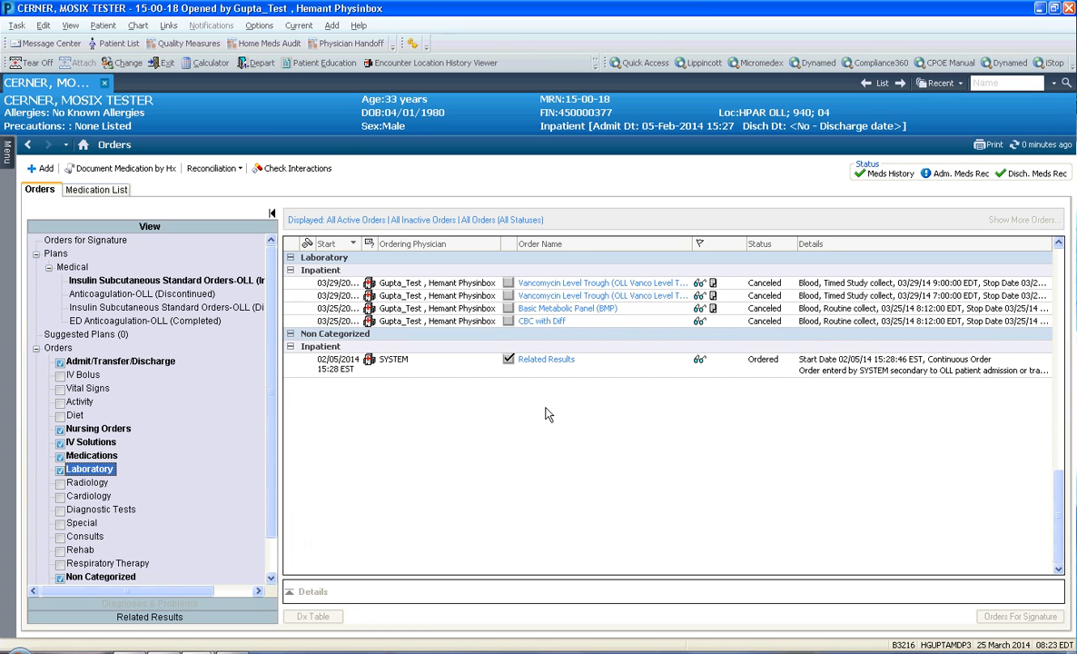
{"action": "left_click_drag", "start_coordinate": [1061, 499], "coordinate": [1055, 448]}
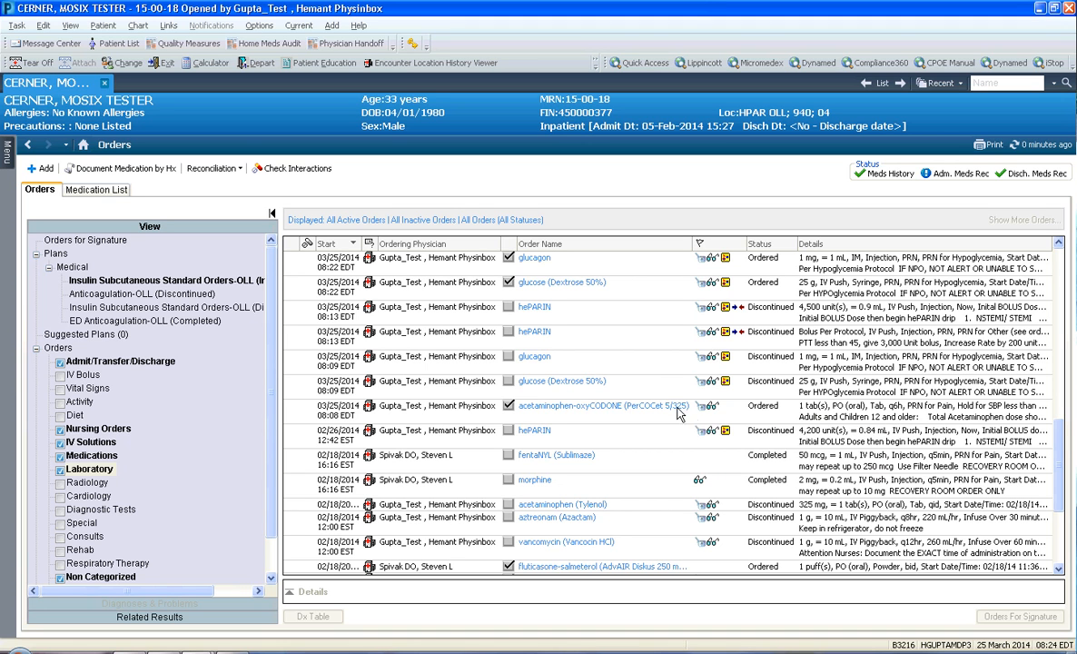
{"action": "right_click", "coordinate": [752, 417]}
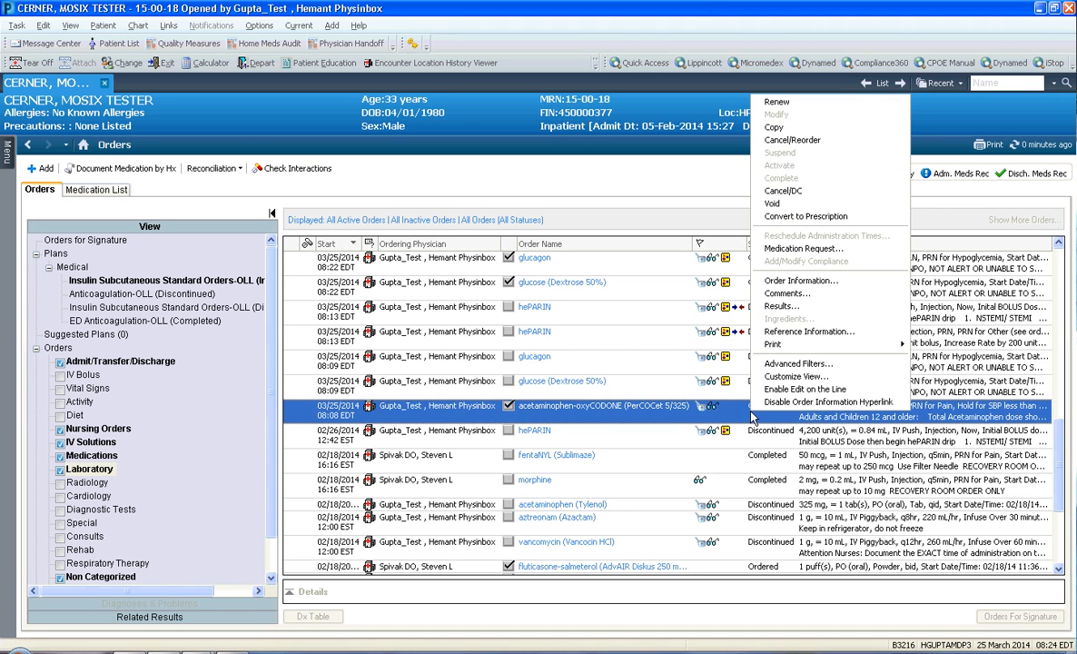
{"action": "left_click", "coordinate": [789, 220]}
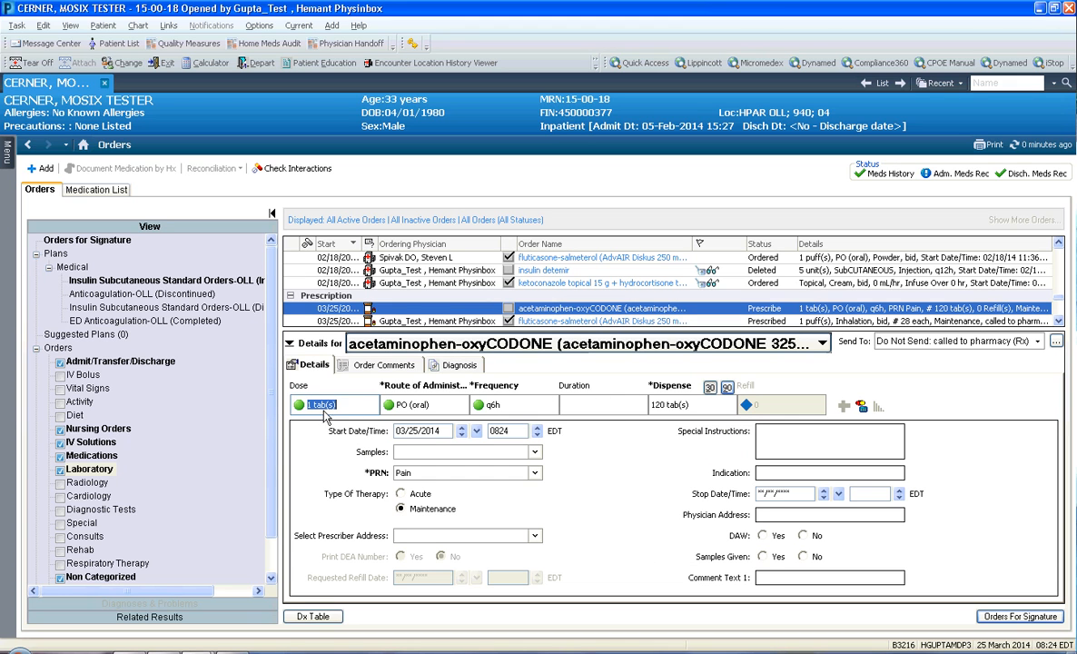
{"action": "left_click", "coordinate": [578, 406]}
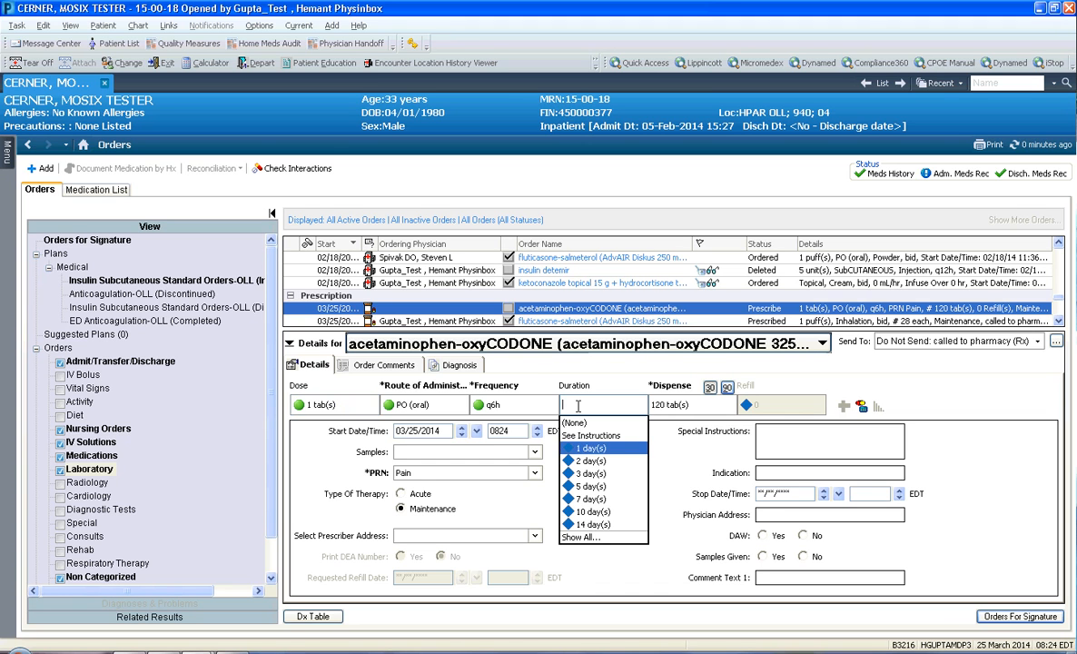
{"action": "left_click", "coordinate": [579, 499]}
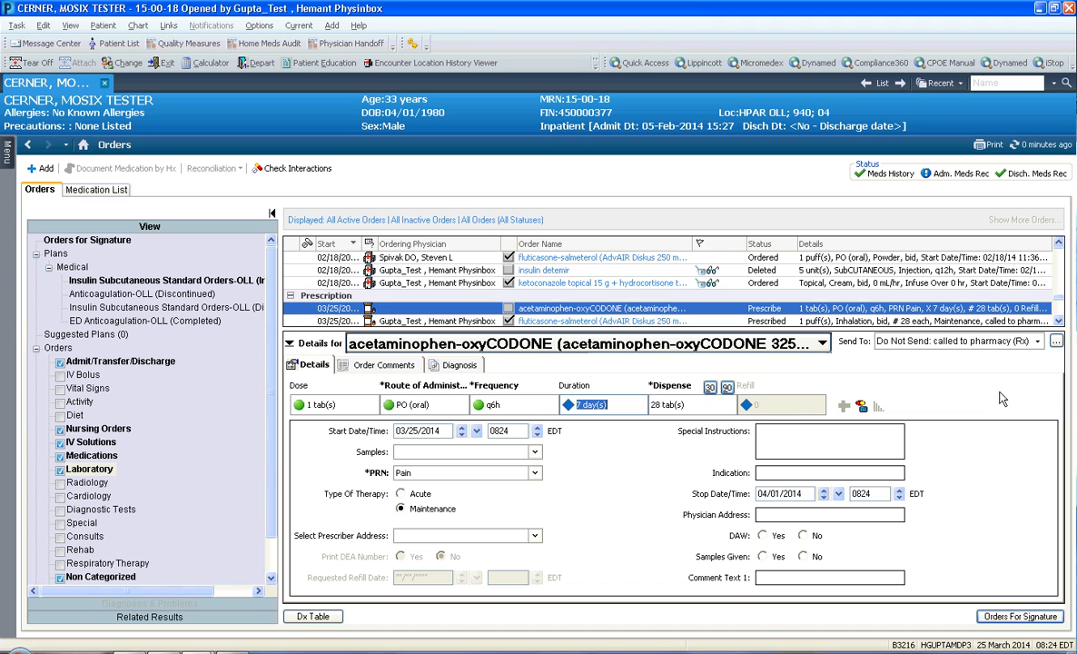
Submit the acetaminophen-oxyCODONE prescription for signature, sign it, and refresh the order list.
{"action": "left_click", "coordinate": [1006, 621]}
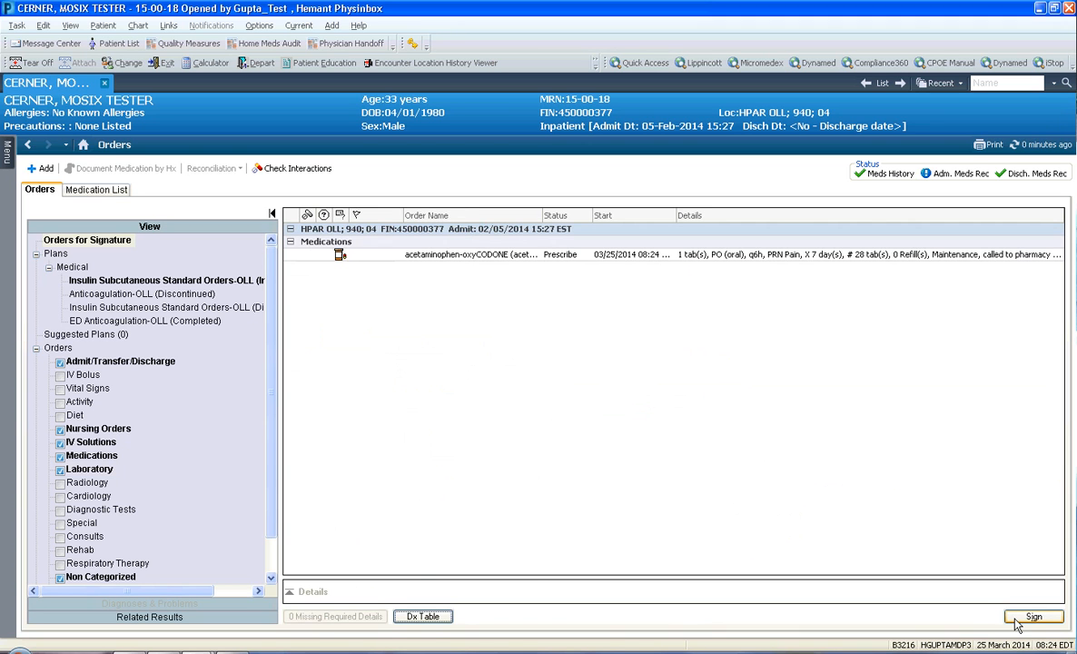
{"action": "left_click", "coordinate": [1034, 618]}
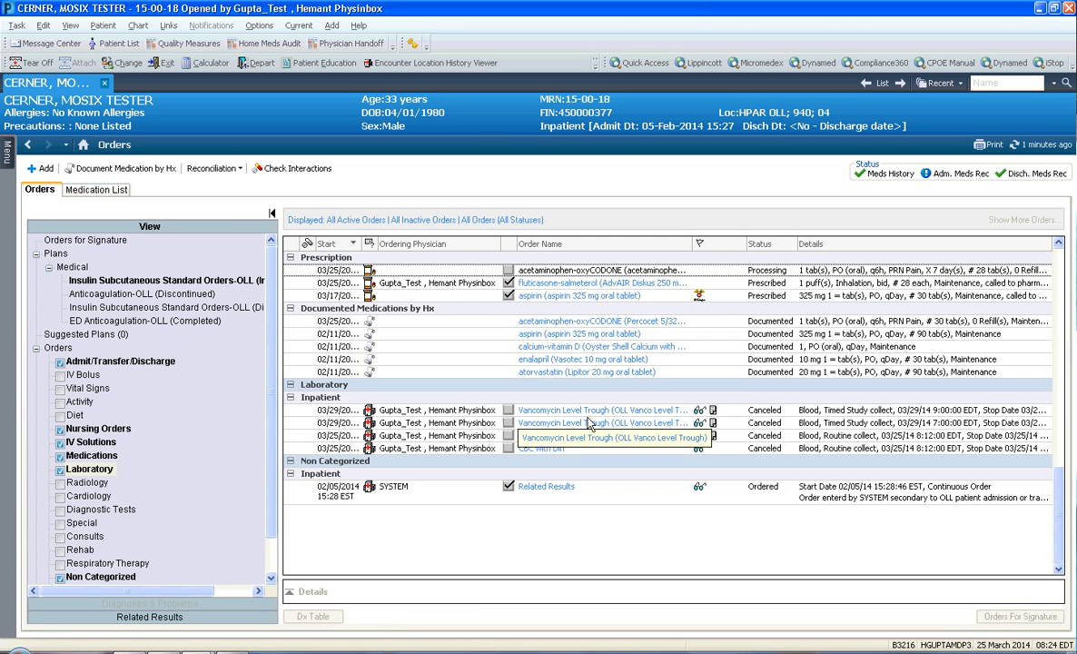
{"action": "left_click", "coordinate": [1029, 153]}
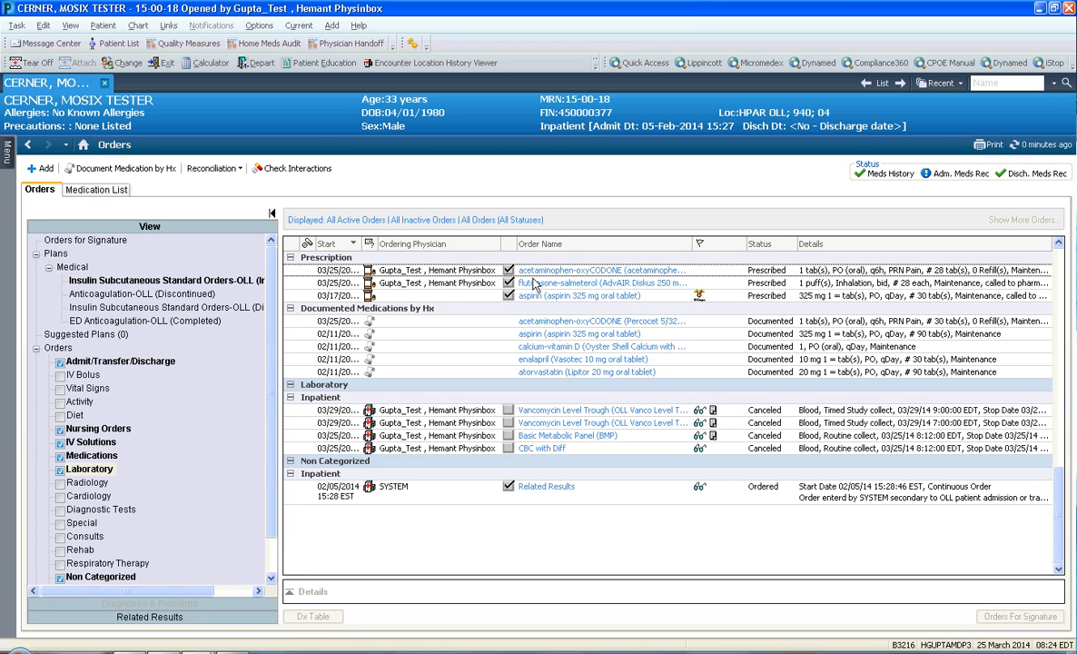
Examine the notification details on the inpatient medication orders, including insulin aspart, glucagon and acetaminophen-oxyCODONE (PerCOCet 5/325).
{"action": "left_click_drag", "start_coordinate": [1068, 488], "coordinate": [1059, 455]}
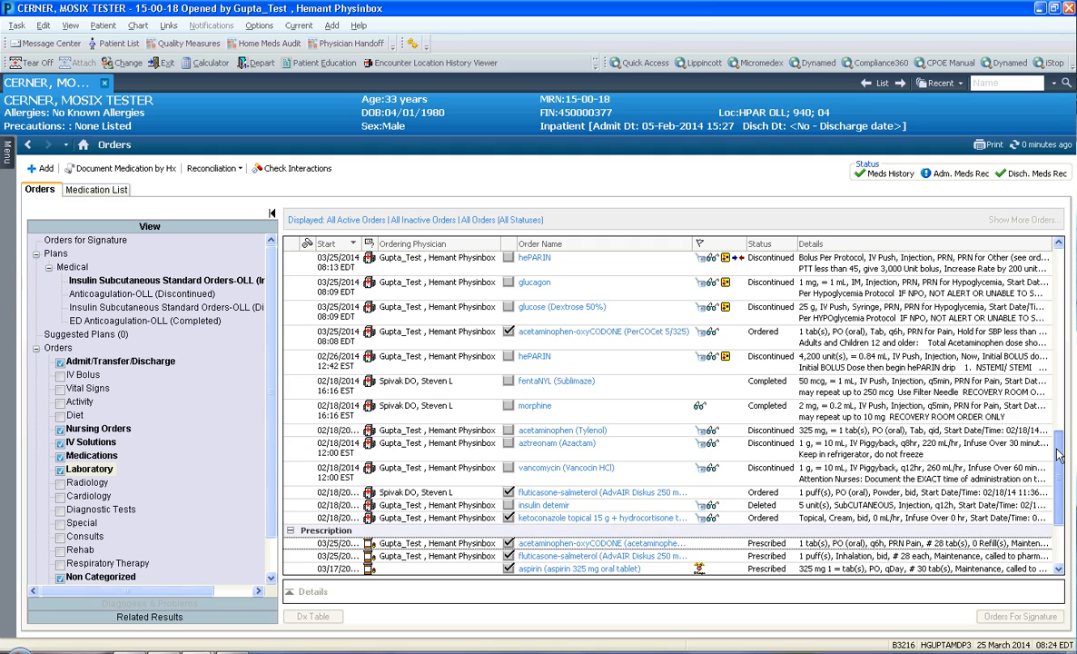
{"action": "left_click_drag", "start_coordinate": [1061, 498], "coordinate": [1051, 430]}
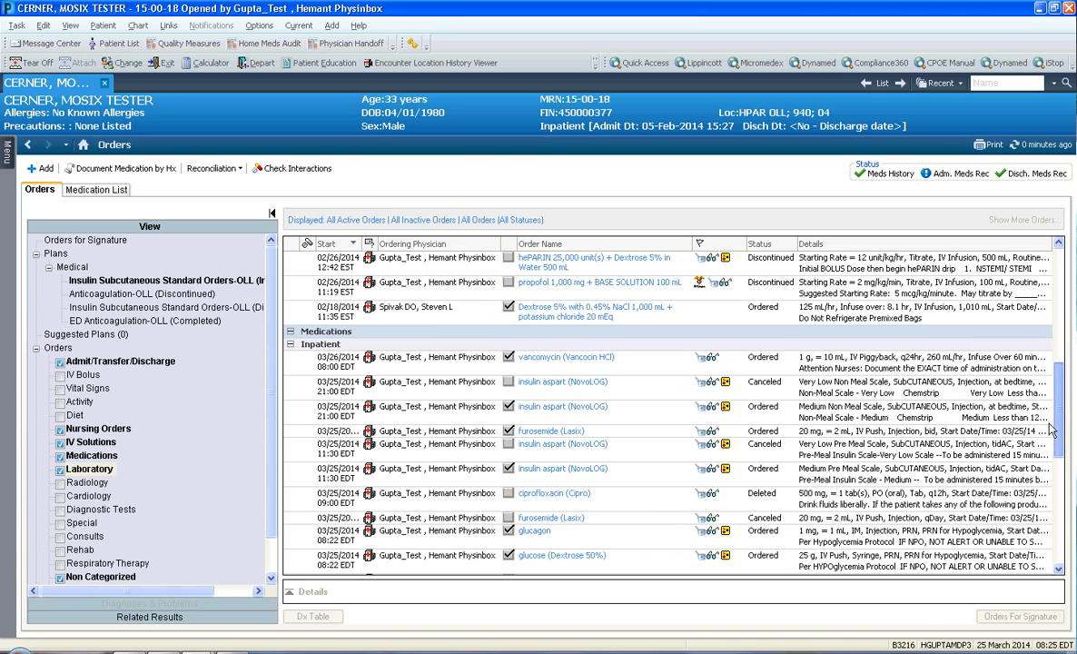
{"action": "mouse_move", "coordinate": [742, 427]}
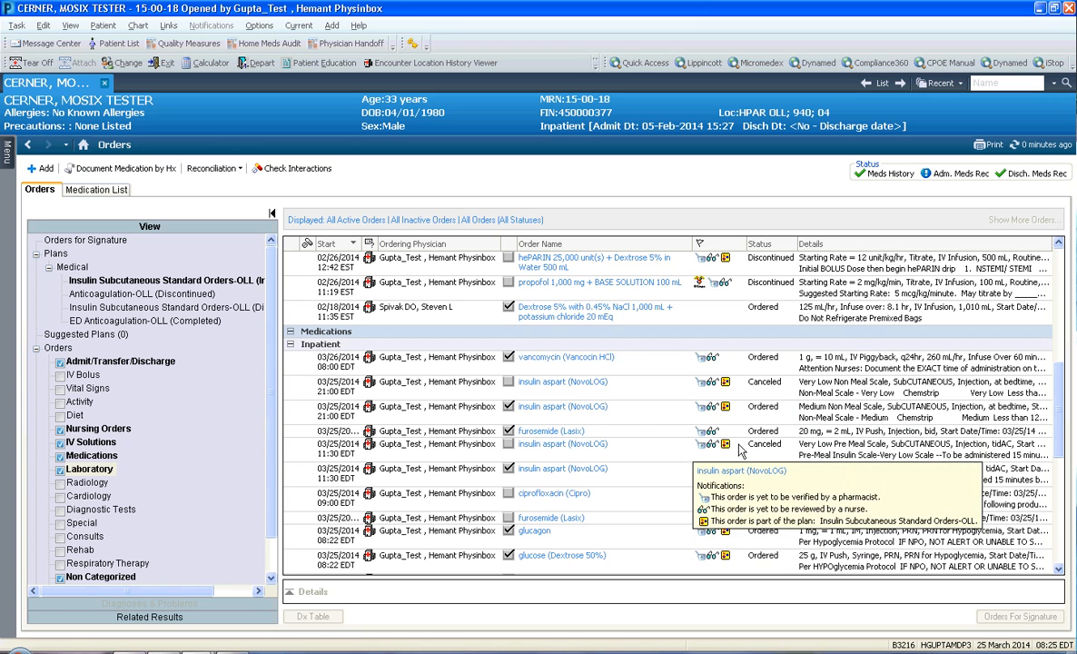
{"action": "scroll", "coordinate": [1061, 417], "scroll_direction": "down", "scroll_amount": 2}
{"action": "scroll", "coordinate": [1061, 417], "scroll_direction": "down", "scroll_amount": 1}
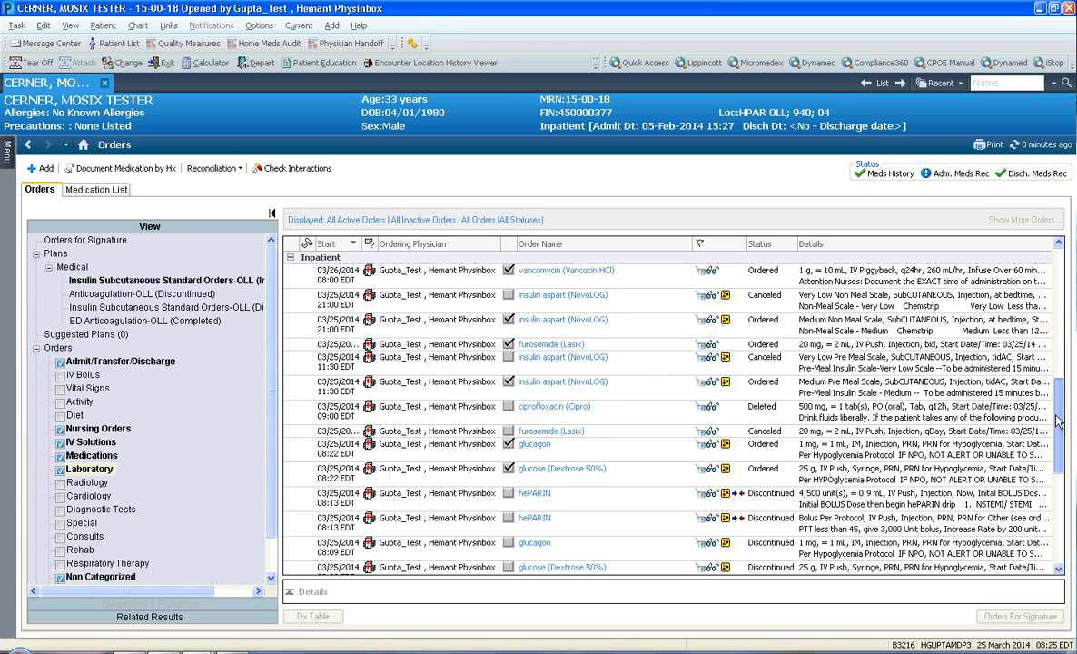
{"action": "mouse_move", "coordinate": [741, 507]}
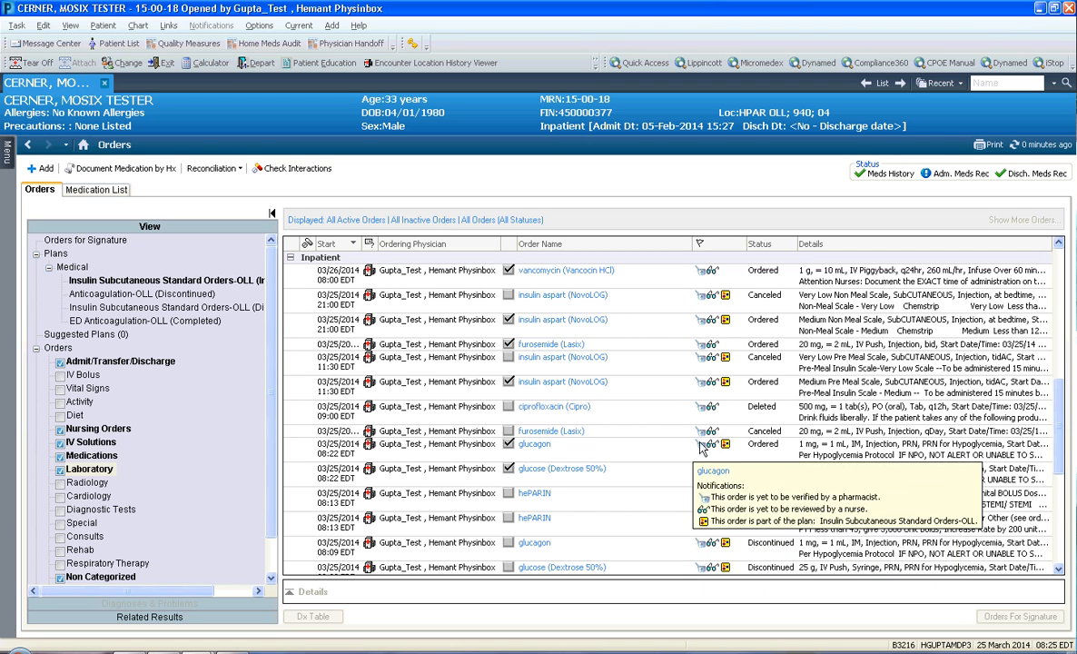
{"action": "mouse_move", "coordinate": [713, 434]}
{"action": "mouse_move", "coordinate": [715, 401]}
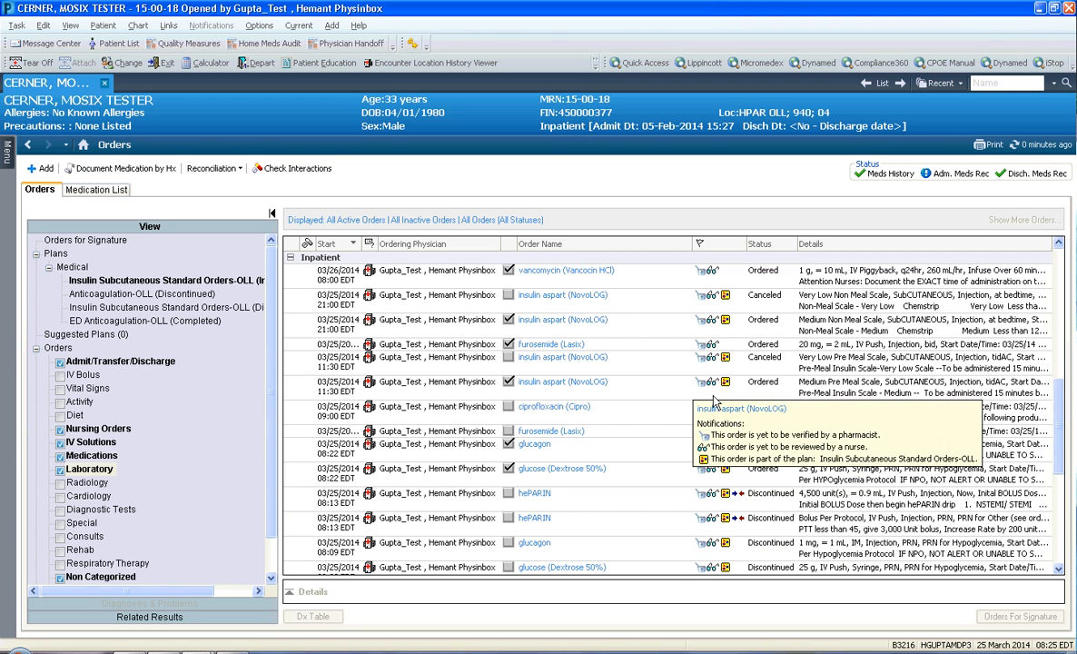
{"action": "mouse_move", "coordinate": [1061, 397]}
{"action": "left_mouse_down"}
{"action": "mouse_move", "coordinate": [1061, 380]}
{"action": "mouse_move", "coordinate": [1061, 408]}
{"action": "left_mouse_up"}
{"action": "scroll", "coordinate": [1061, 414], "scroll_direction": "down", "scroll_amount": 3}
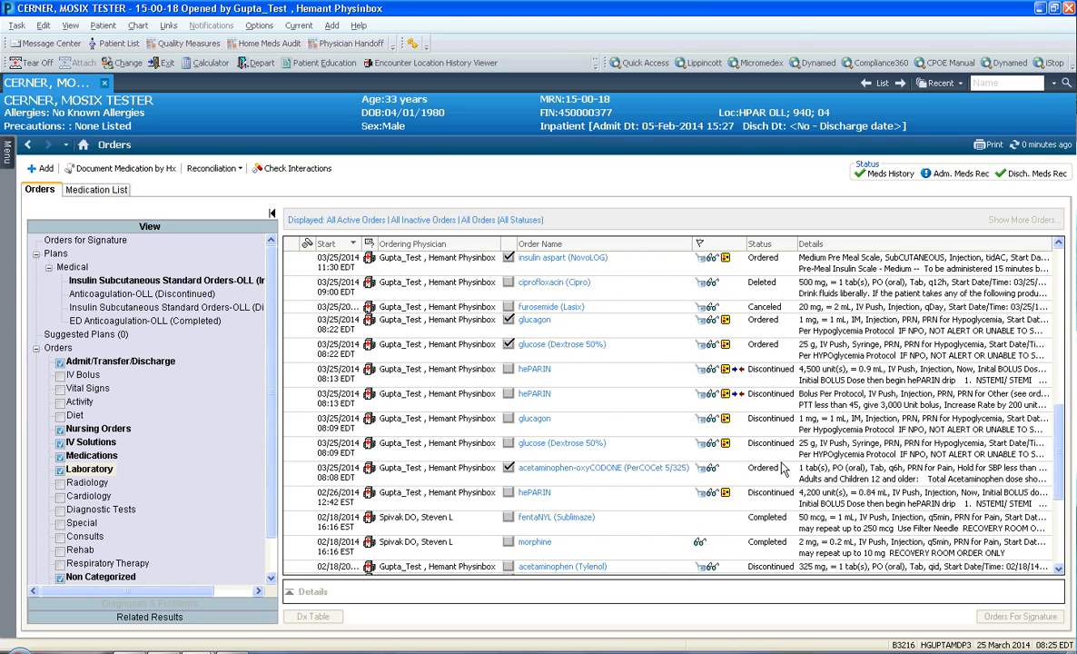
{"action": "mouse_move", "coordinate": [702, 481]}
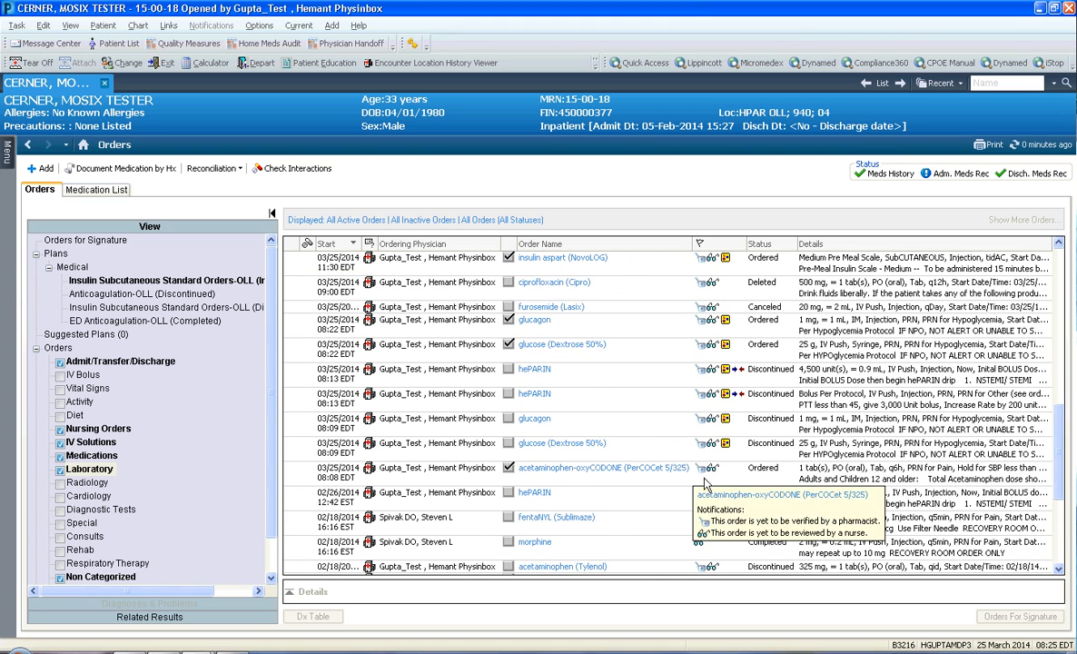
Renew the active inpatient acetaminophen-oxyCODONE (PerCOCet 5/325) order with a duration of 3 days, sign the renewal, and refresh the order list.
{"action": "right_click", "coordinate": [736, 480]}
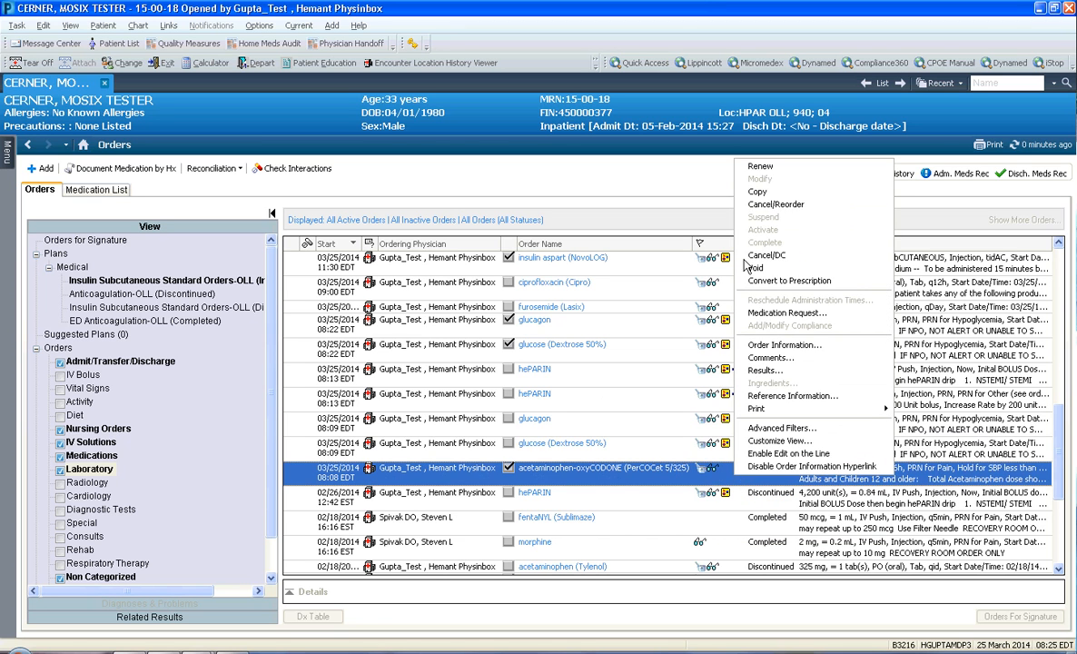
{"action": "left_click", "coordinate": [761, 169]}
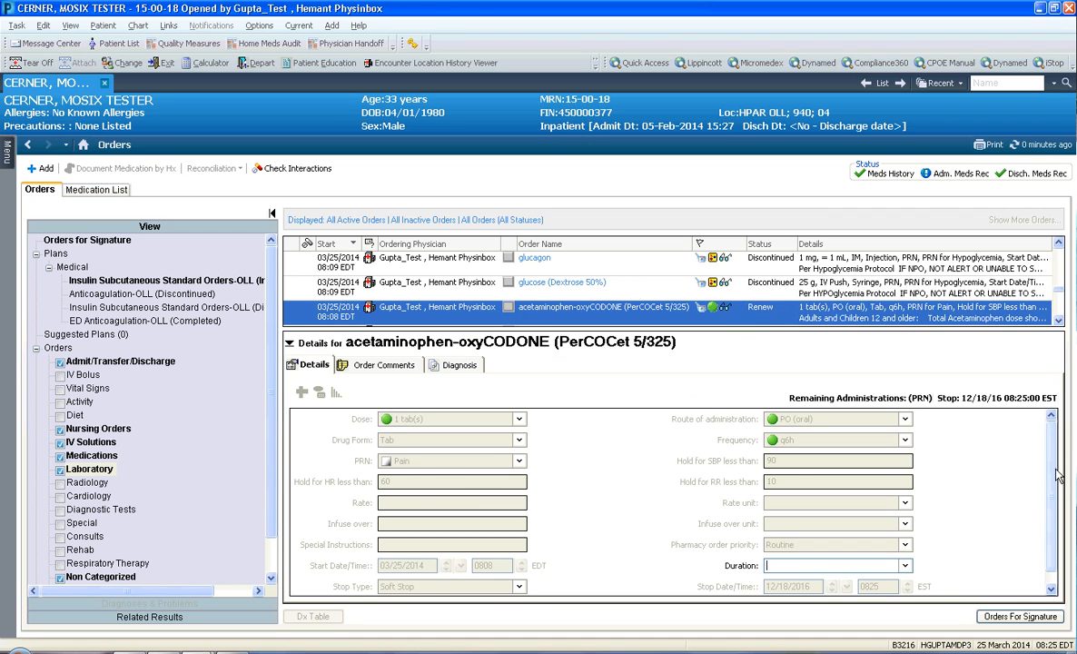
{"action": "scroll", "coordinate": [1056, 474], "scroll_direction": "down", "scroll_amount": 1}
{"action": "left_click", "coordinate": [813, 553]}
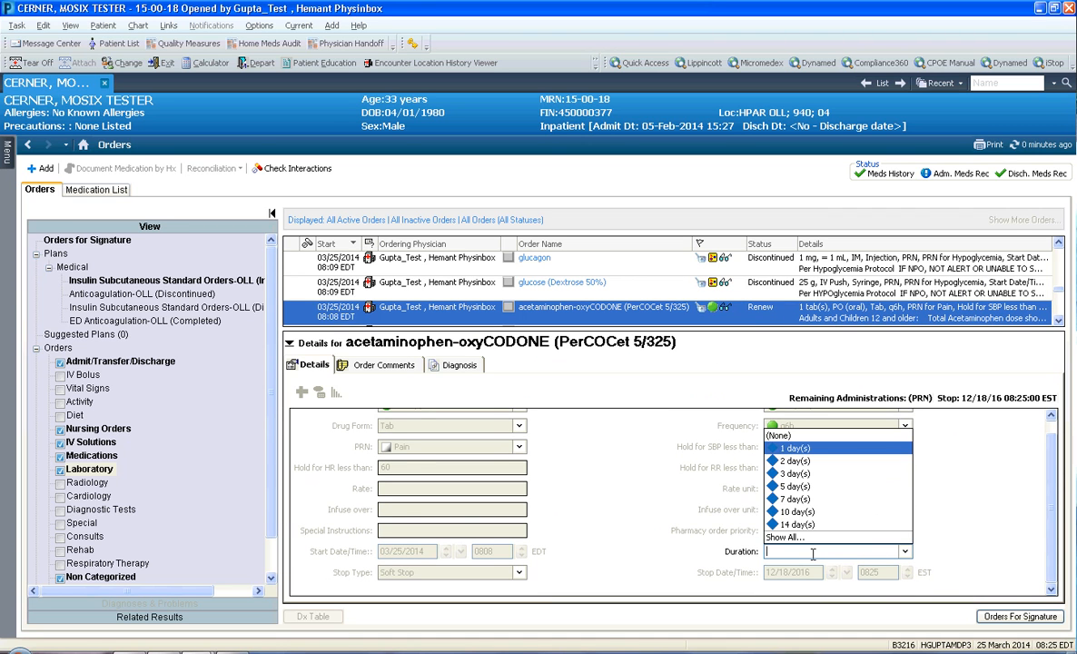
{"action": "left_click", "coordinate": [795, 474]}
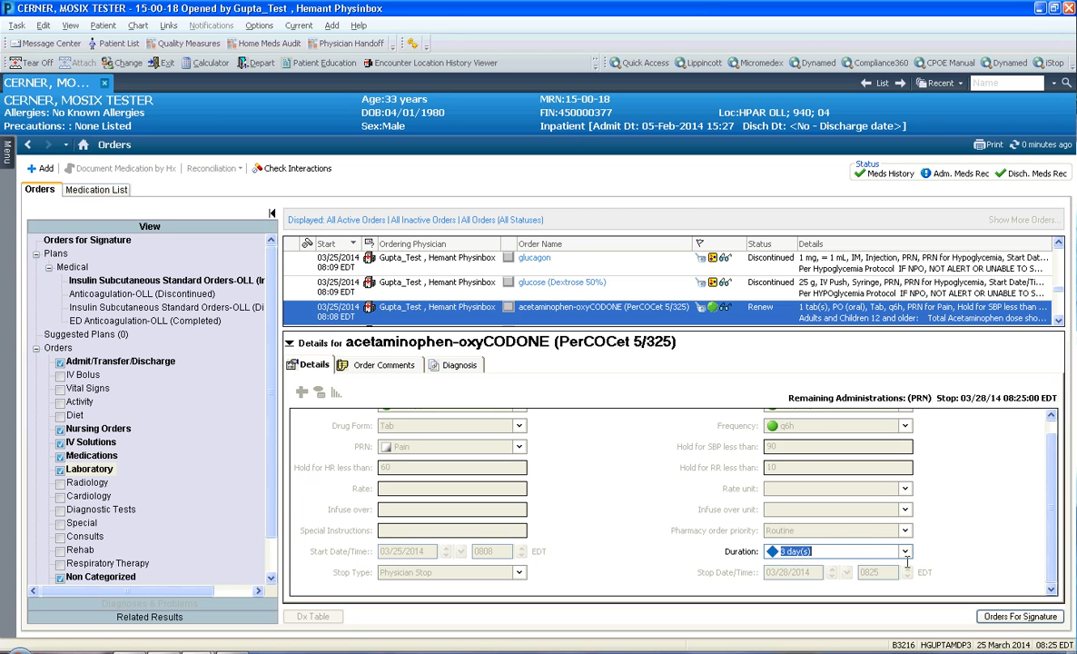
{"action": "left_click", "coordinate": [1021, 617]}
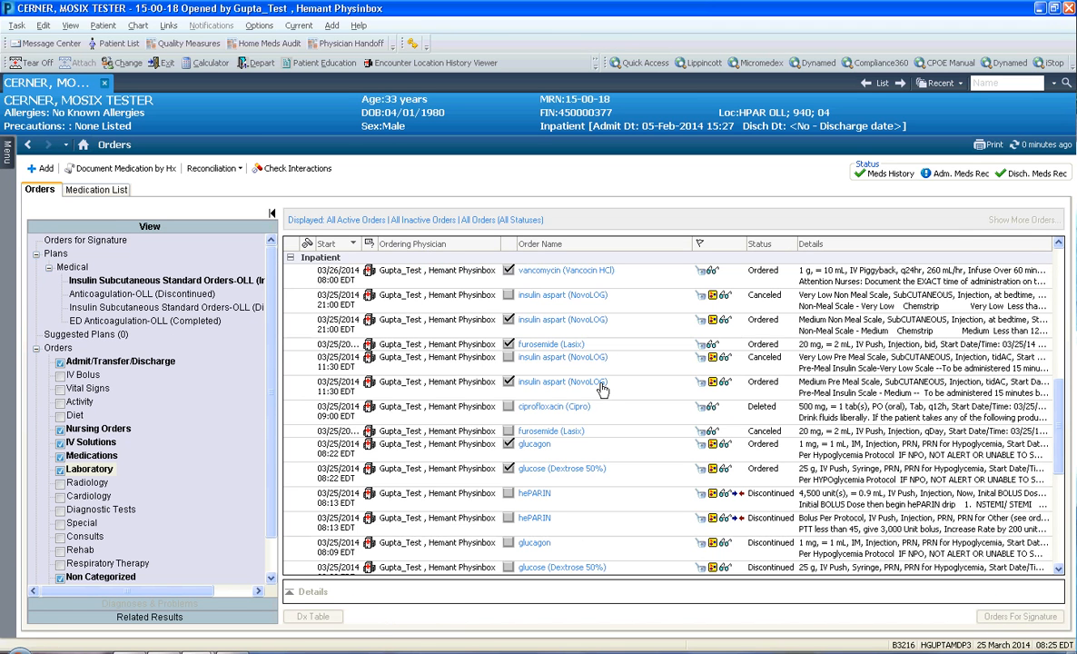
{"action": "left_click", "coordinate": [1043, 148]}
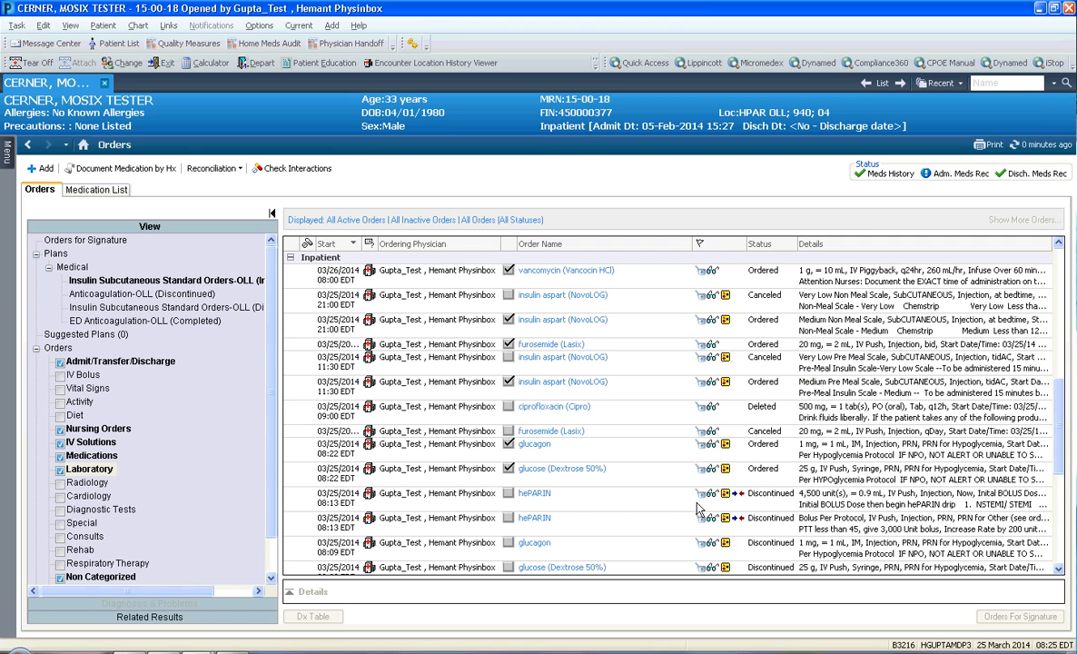
Copy the canceled inpatient CBC with Diff laboratory order to create a new order from it.
{"action": "scroll", "coordinate": [983, 399], "scroll_direction": "down", "scroll_amount": 5}
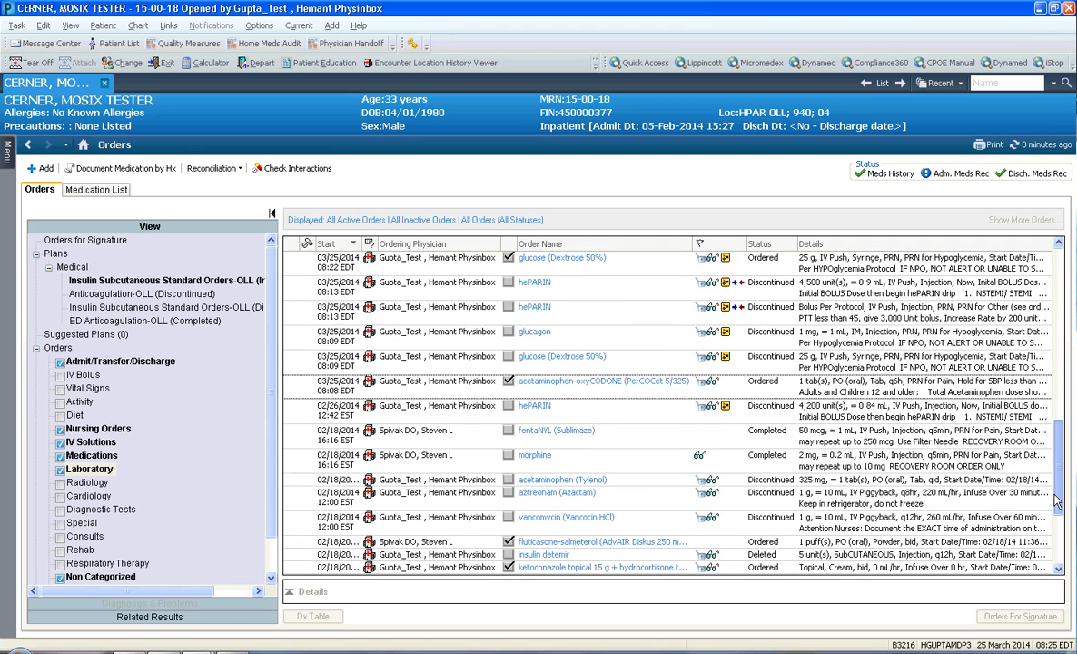
{"action": "scroll", "coordinate": [1056, 501], "scroll_direction": "down", "scroll_amount": 3}
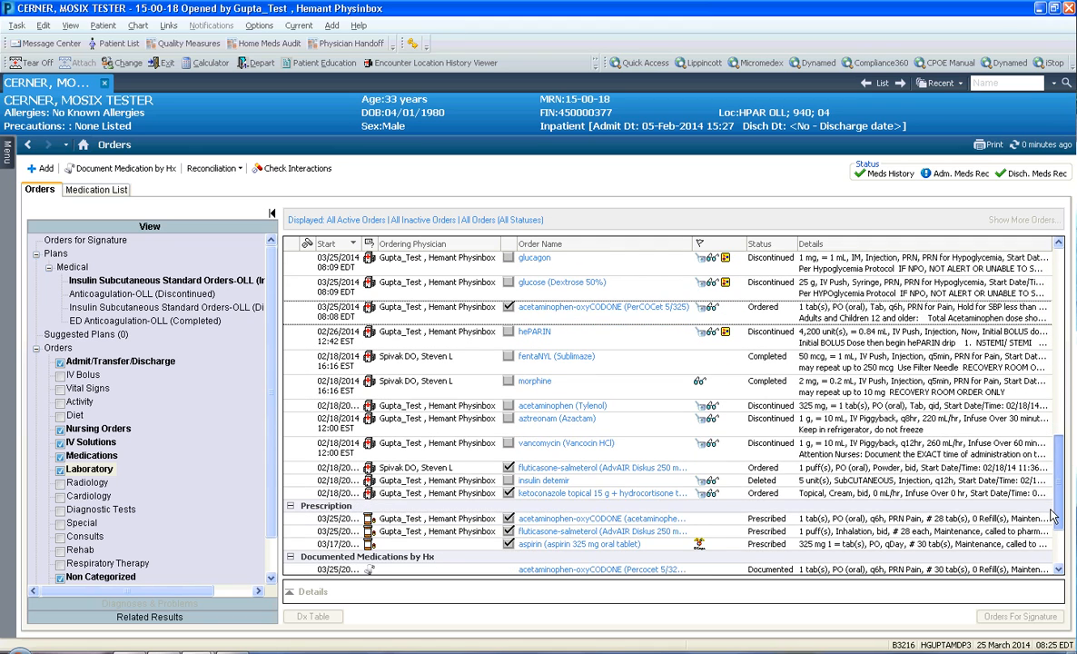
{"action": "left_click_drag", "start_coordinate": [1051, 510], "coordinate": [1054, 556]}
{"action": "left_click", "coordinate": [657, 513]}
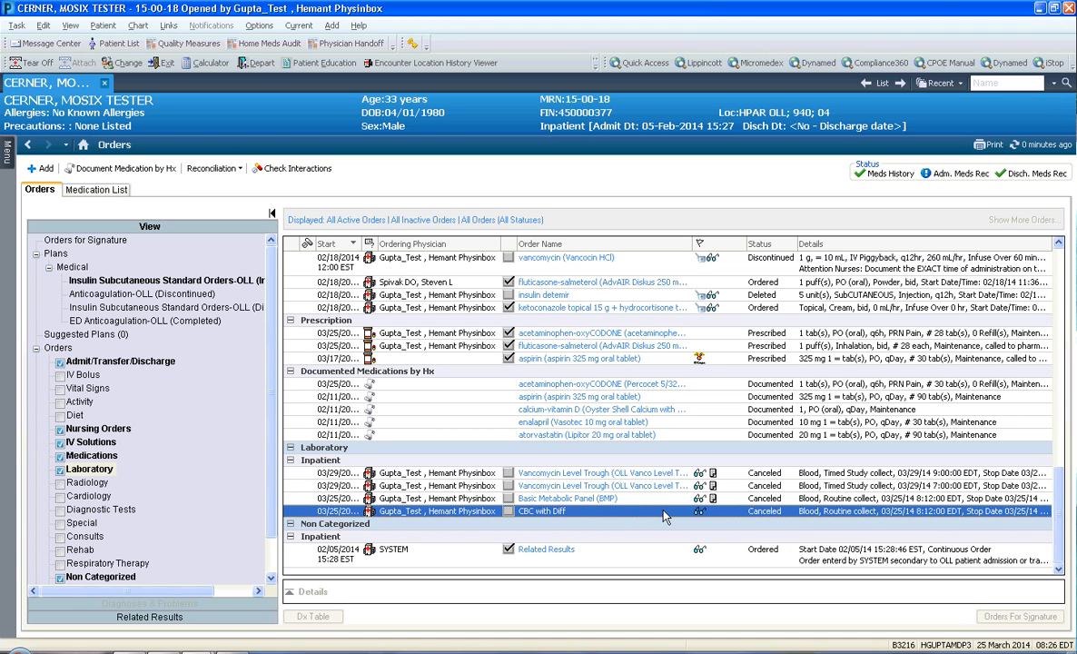
{"action": "right_click", "coordinate": [627, 513]}
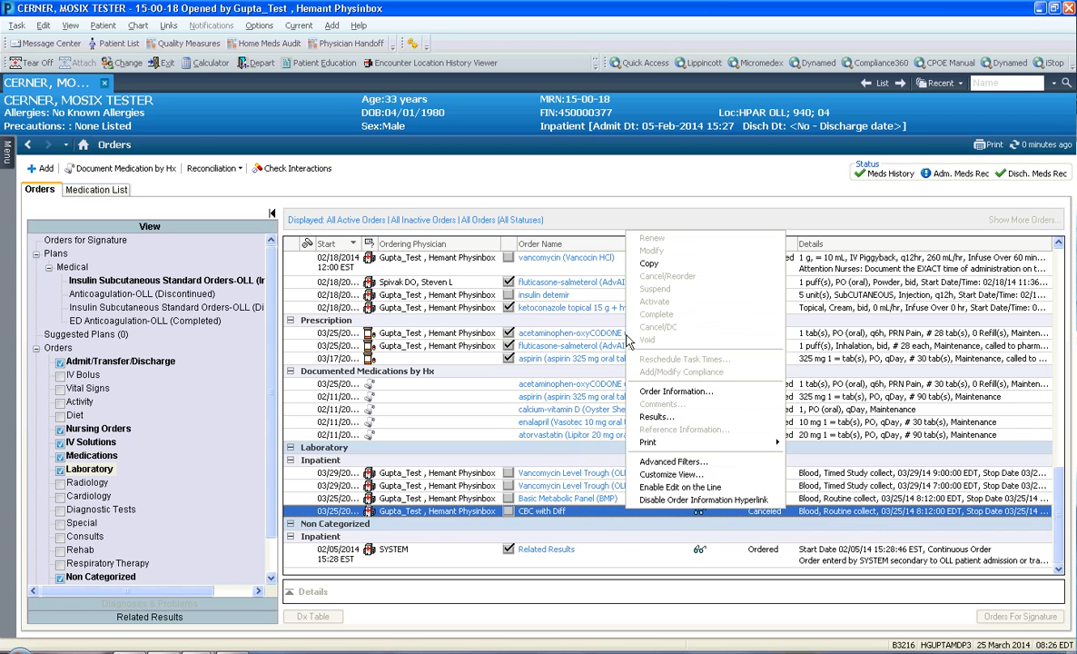
{"action": "left_click", "coordinate": [654, 265]}
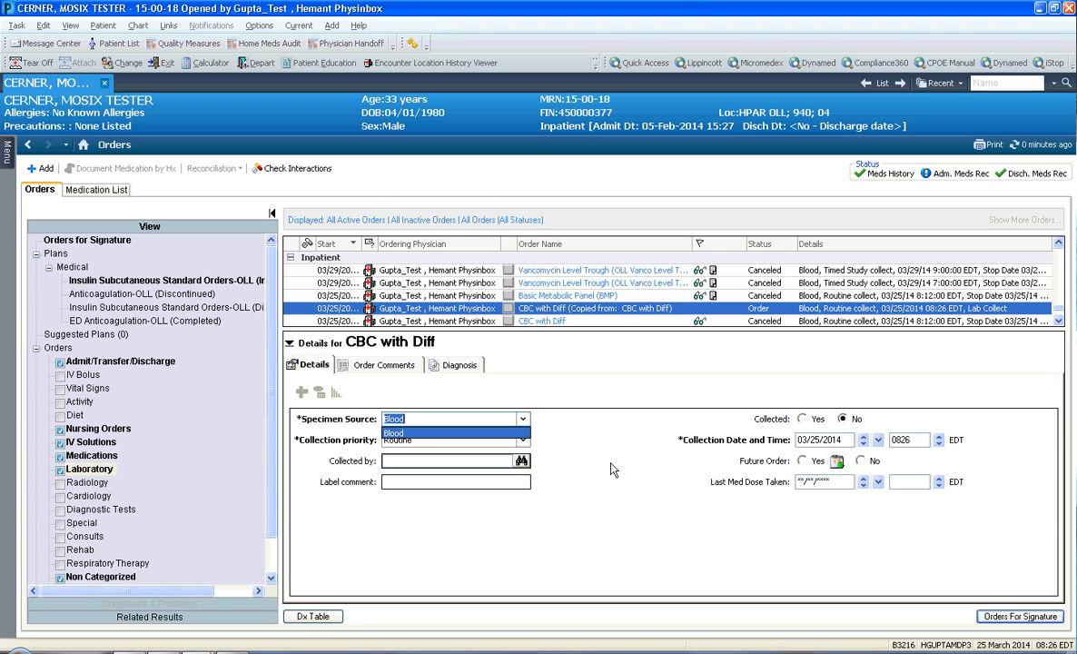
Set the copied CBC with Diff order's collection date and time to 03/26/2014 0300, and sign the order.
{"action": "left_click", "coordinate": [864, 437]}
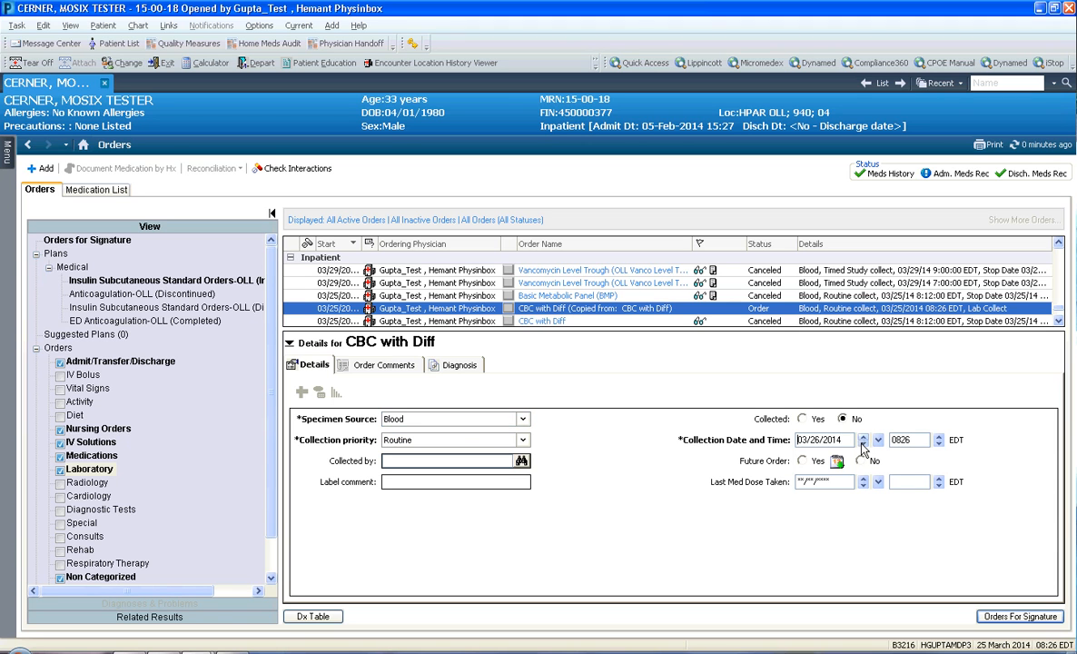
{"action": "double_click", "coordinate": [913, 439]}
{"action": "type", "text": "0300"}
{"action": "left_click", "coordinate": [1013, 618]}
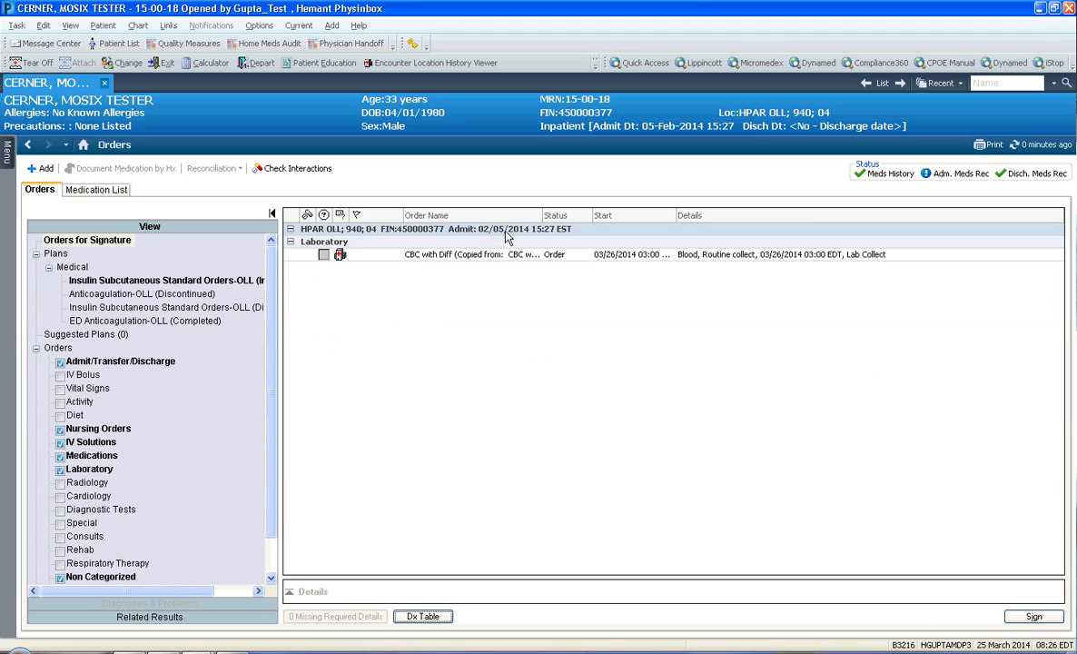
{"action": "left_click", "coordinate": [1031, 618]}
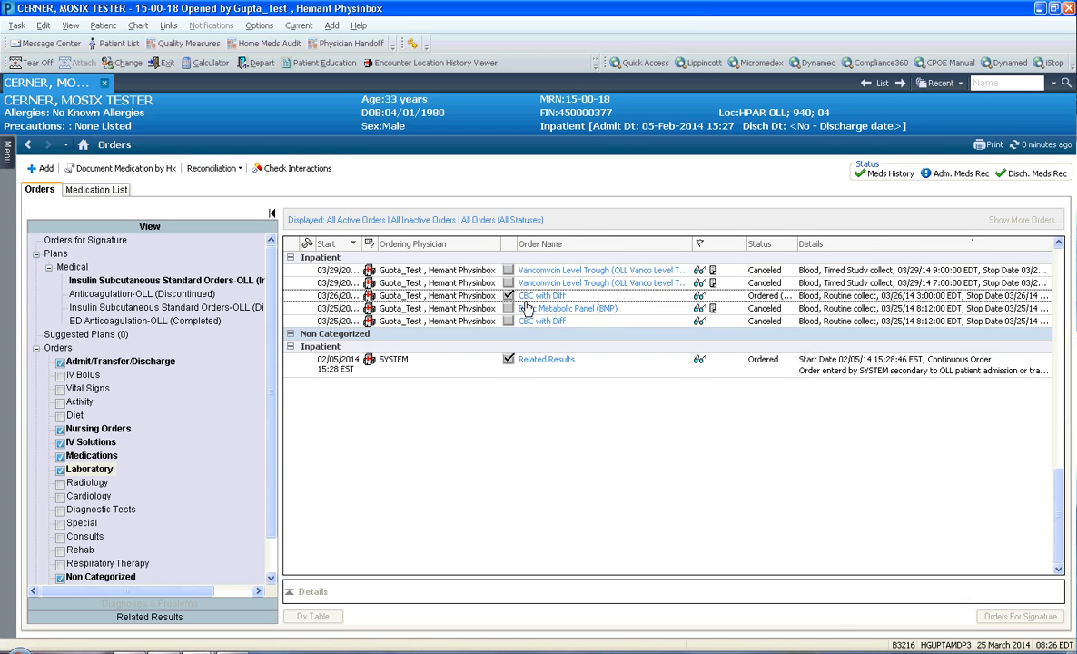
Review the actions available for the canceled Basic Metabolic Panel (BMP) order and the active inpatient acetaminophen-oxyCODONE (PerCOCet 5/325) order.
{"action": "right_click", "coordinate": [630, 310]}
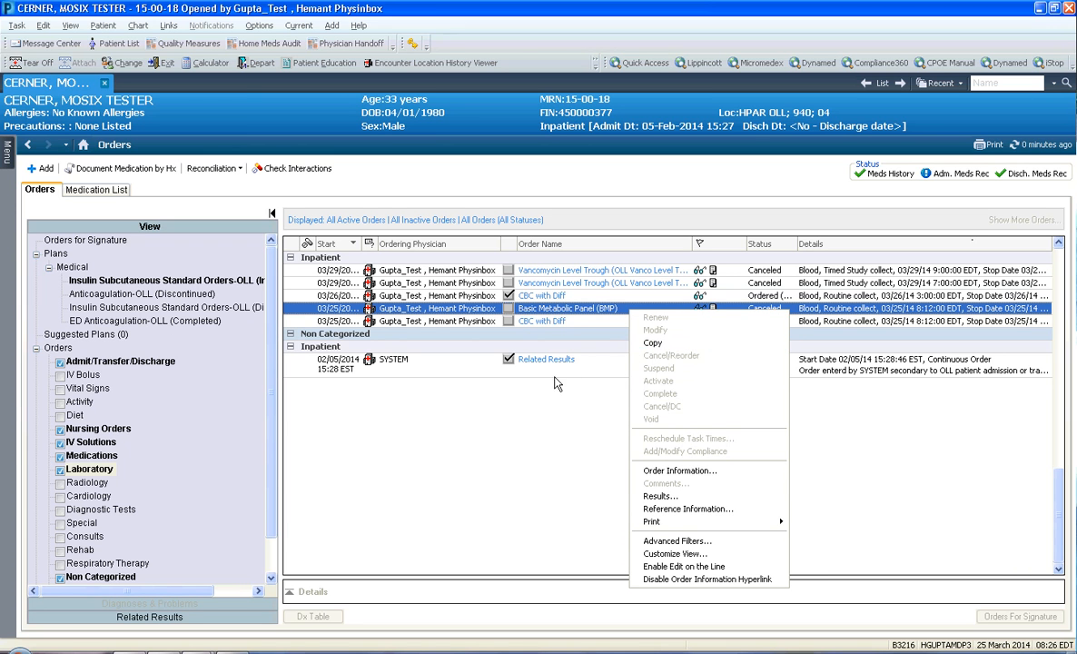
{"action": "left_click", "coordinate": [602, 408]}
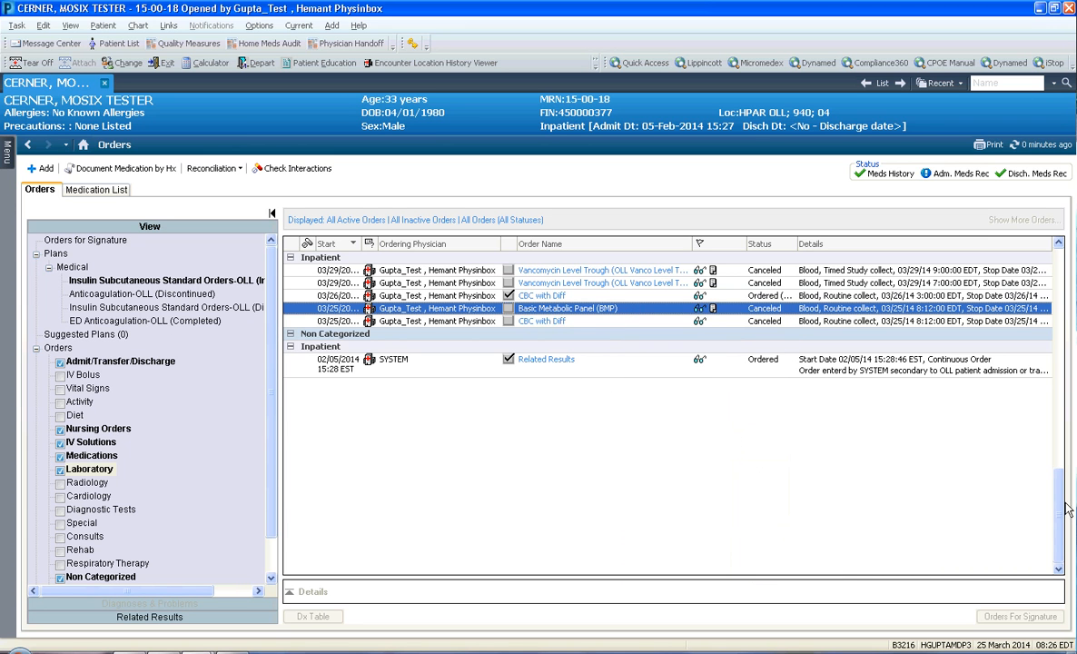
{"action": "scroll", "coordinate": [966, 460], "scroll_direction": "up", "scroll_amount": 10}
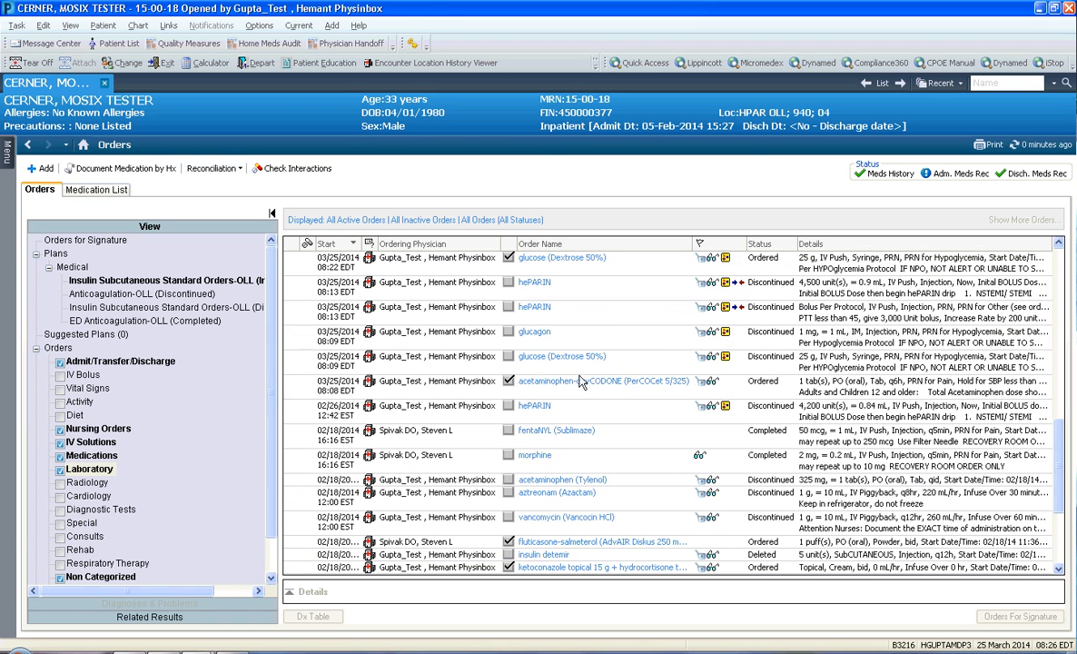
{"action": "right_click", "coordinate": [599, 395]}
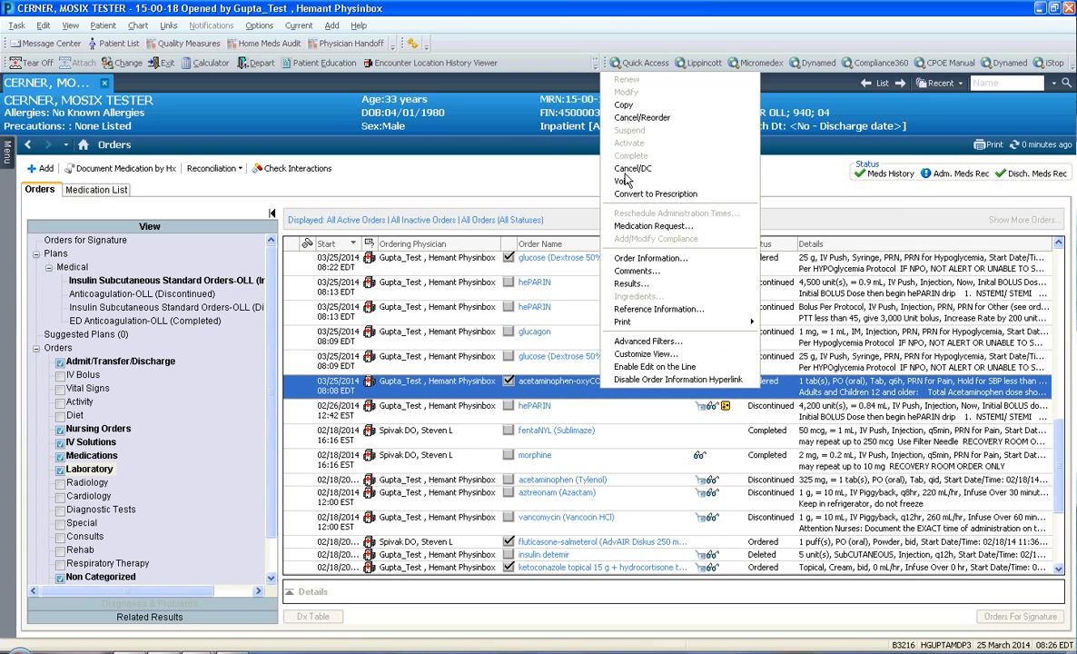